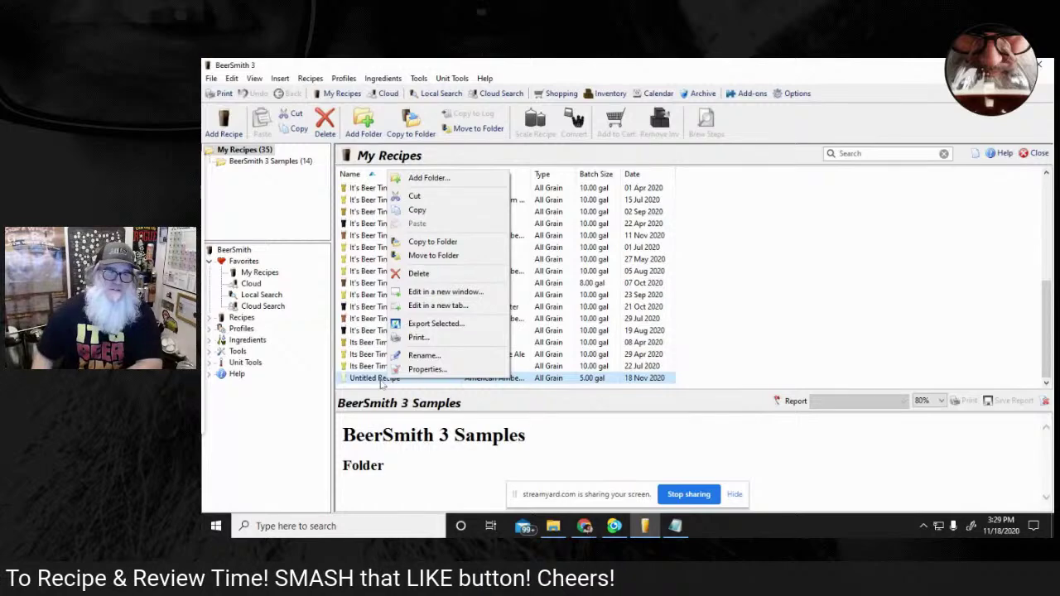
# Open the untitled recipe at the end of the My Recipes list for editing.
pyautogui.click(381, 380)
pyautogui.click(389, 379)
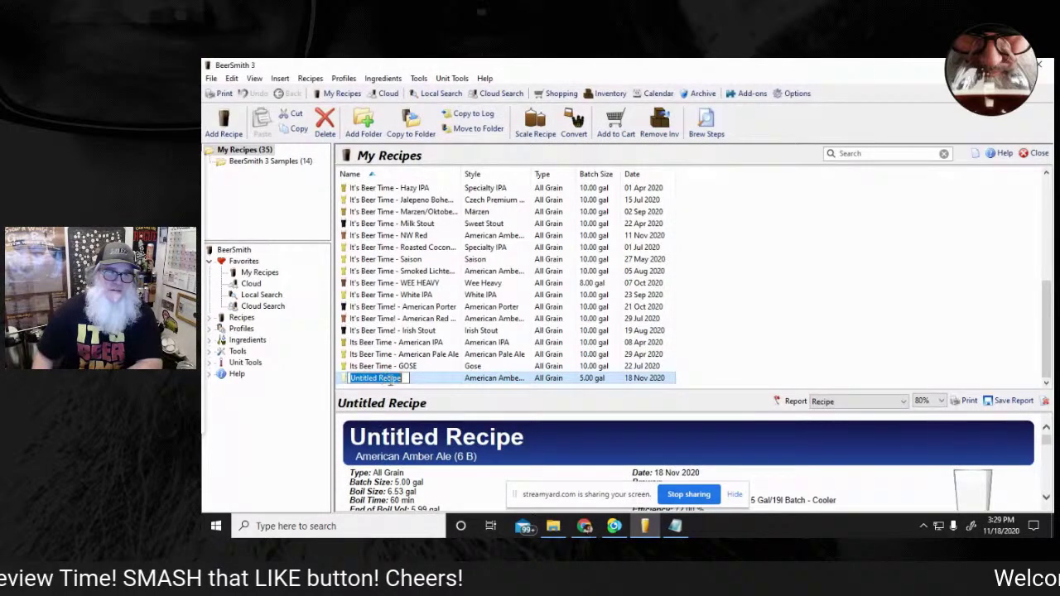
pyautogui.click(427, 381)
pyautogui.doubleClick(419, 379)
pyautogui.moveTo(449, 195); pyautogui.dragTo(381, 196)
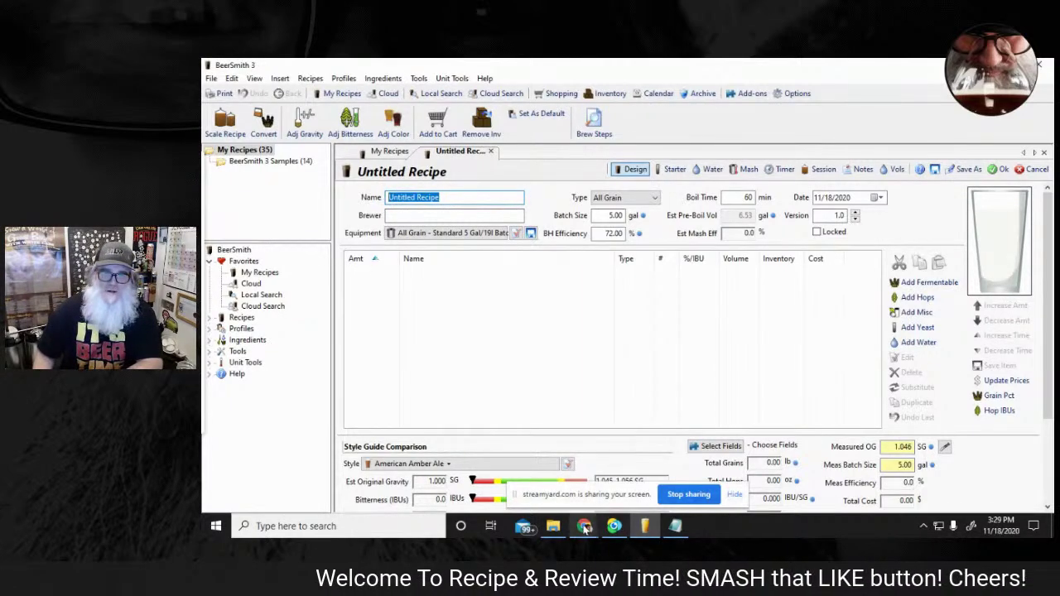
# Check the live broadcast and its viewer comments in StreamYard and the camera feed in ManyCam, and return to the BeerSmith recipe.
pyautogui.moveTo(586, 529)
pyautogui.click(514, 464)
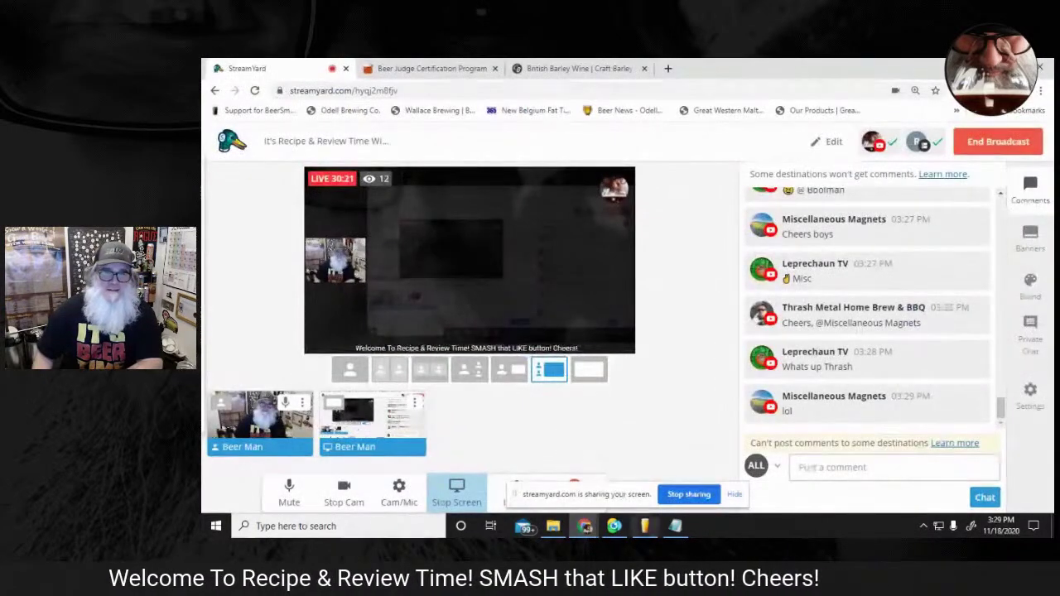
pyautogui.click(644, 526)
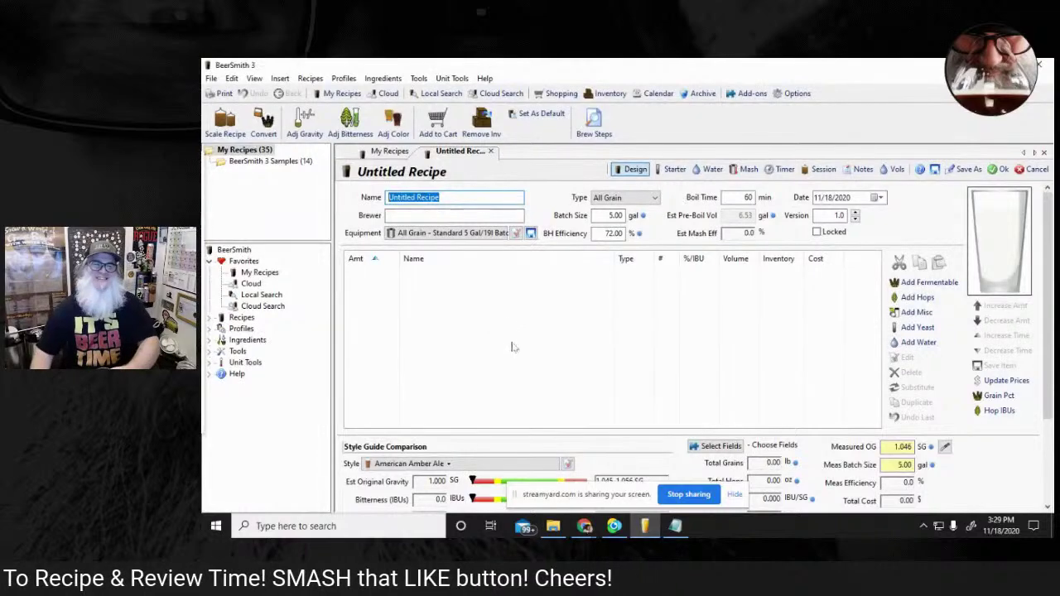
pyautogui.click(614, 526)
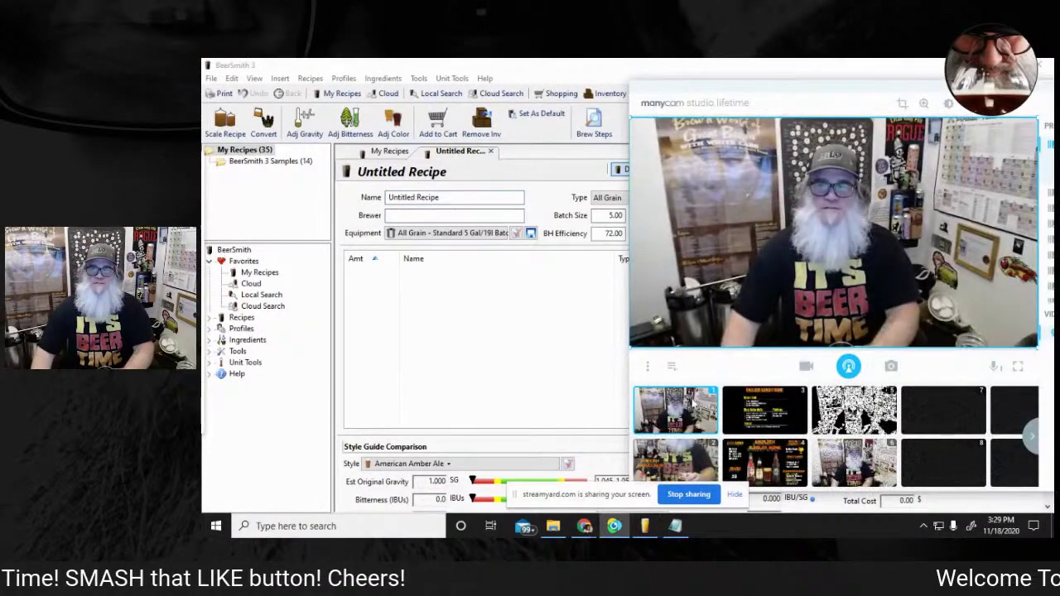
pyautogui.click(644, 526)
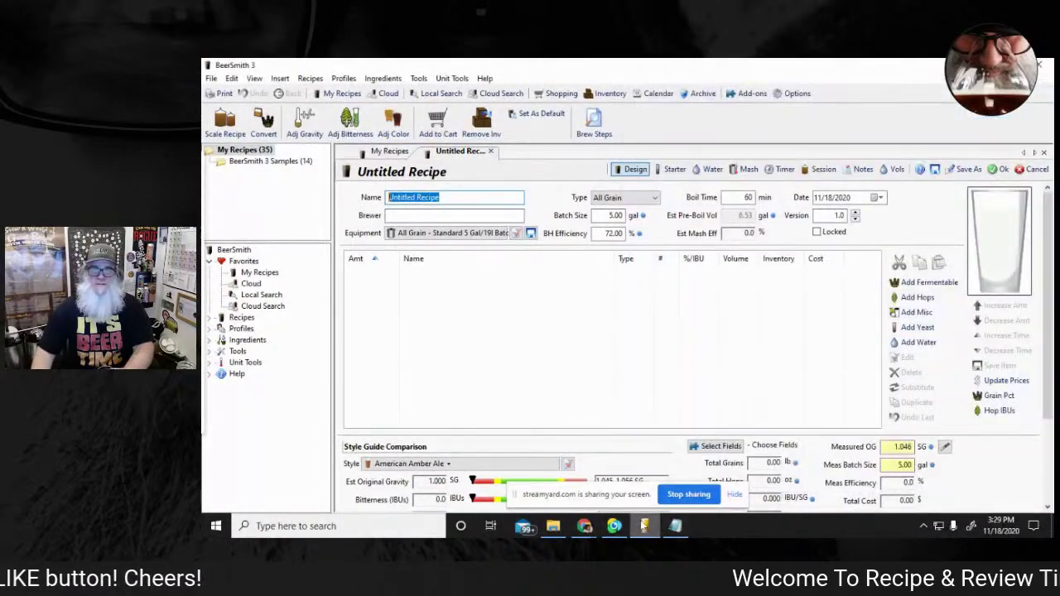
pyautogui.moveTo(586, 528)
pyautogui.click(543, 484)
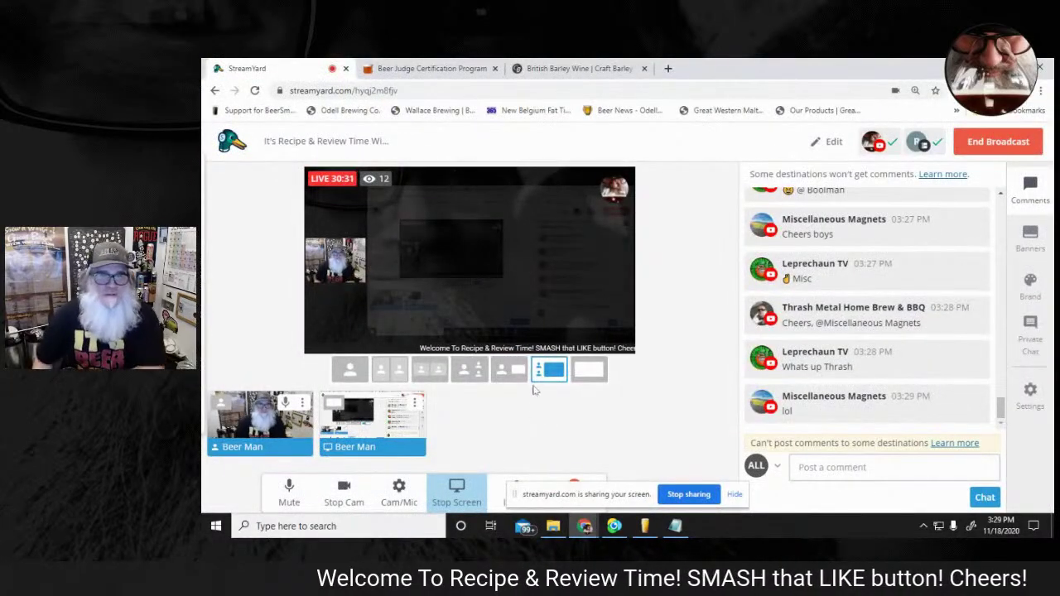
pyautogui.click(646, 528)
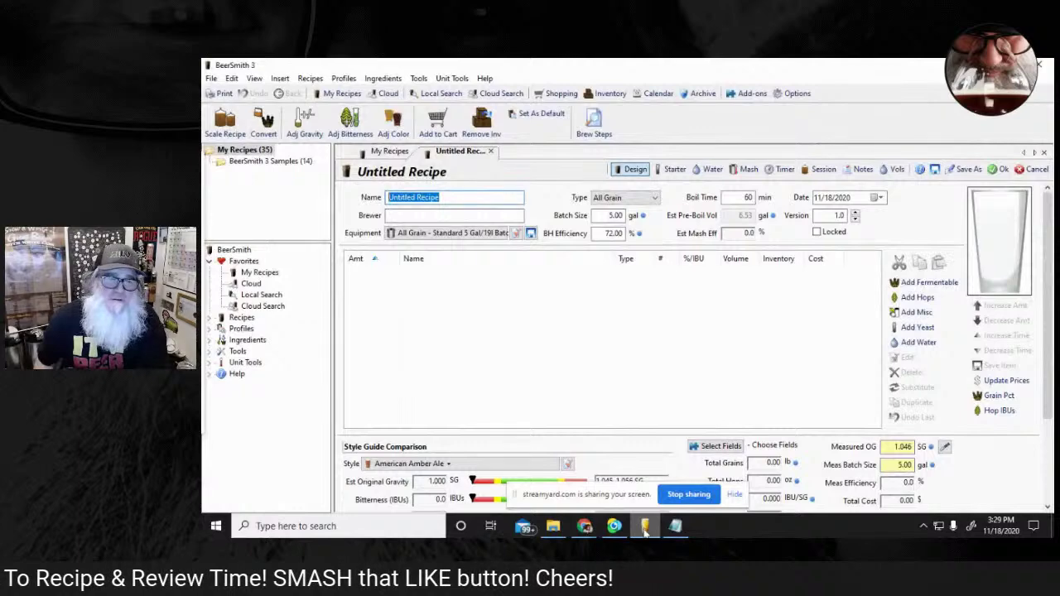
pyautogui.click(646, 531)
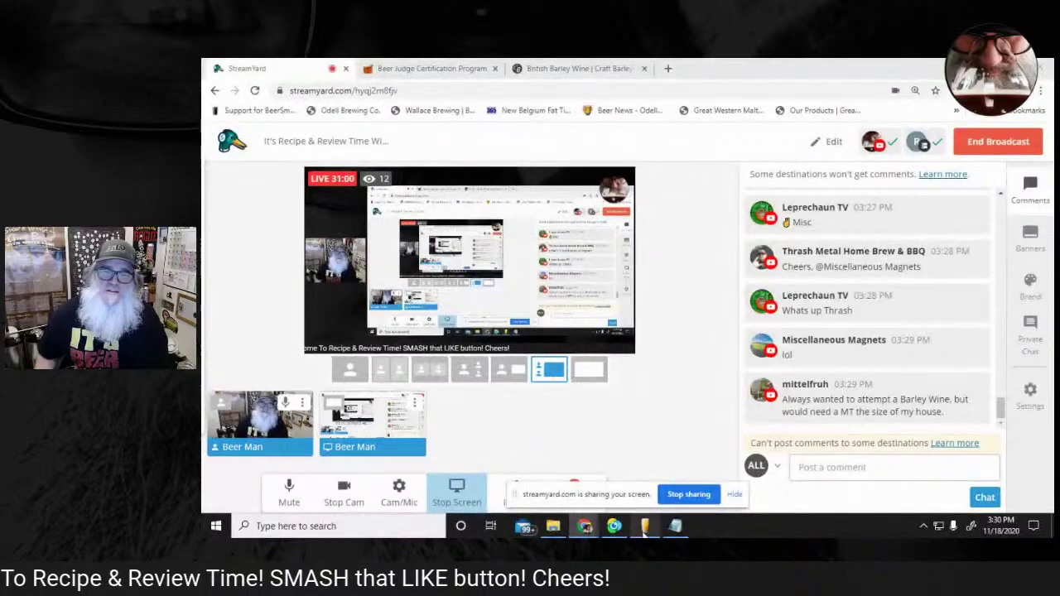
pyautogui.click(645, 527)
pyautogui.click(644, 527)
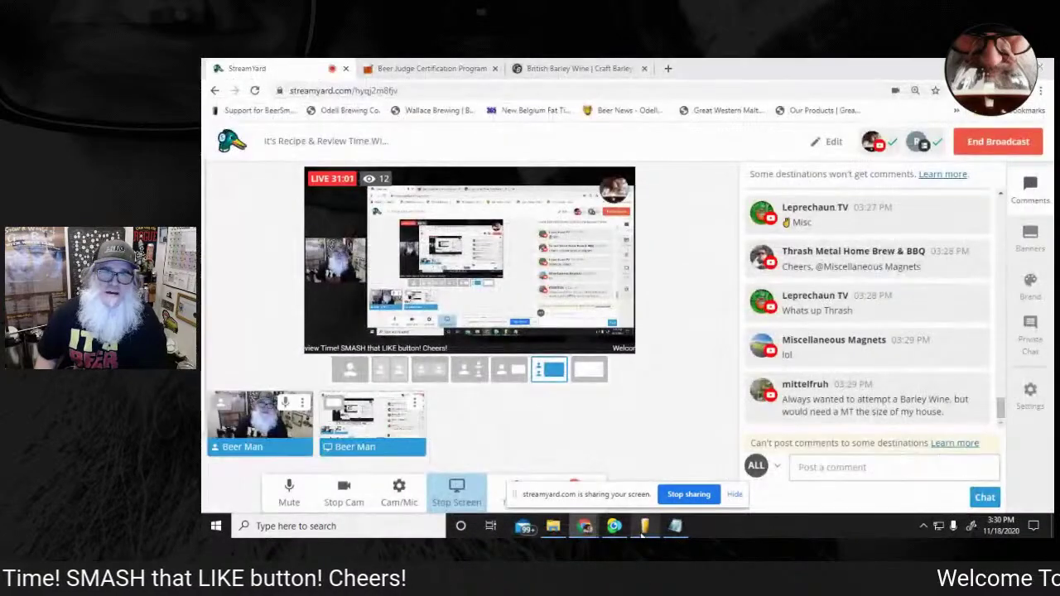
pyautogui.click(645, 527)
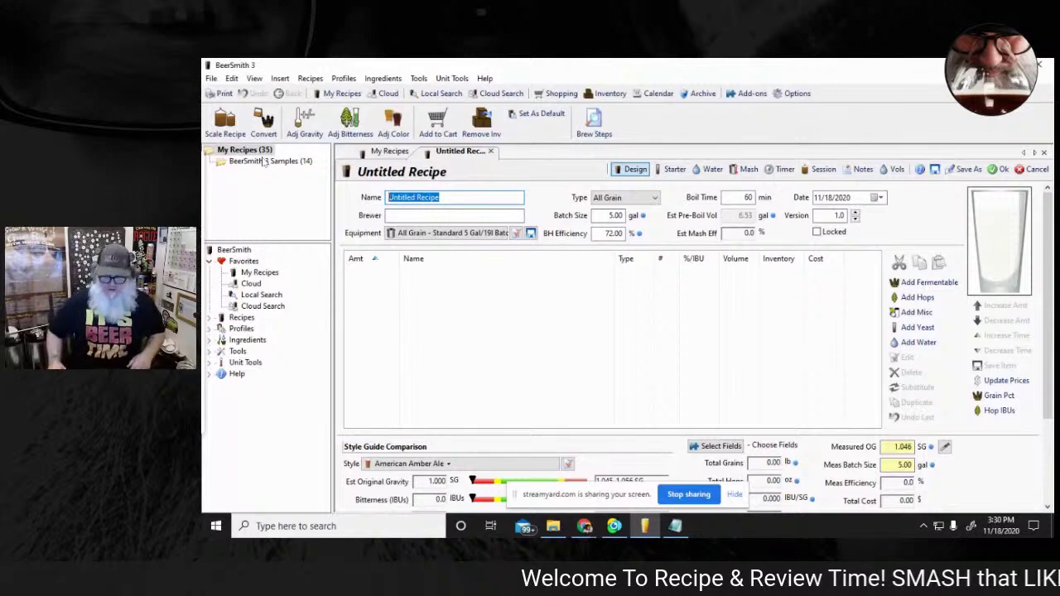
pyautogui.moveTo(205, 162)
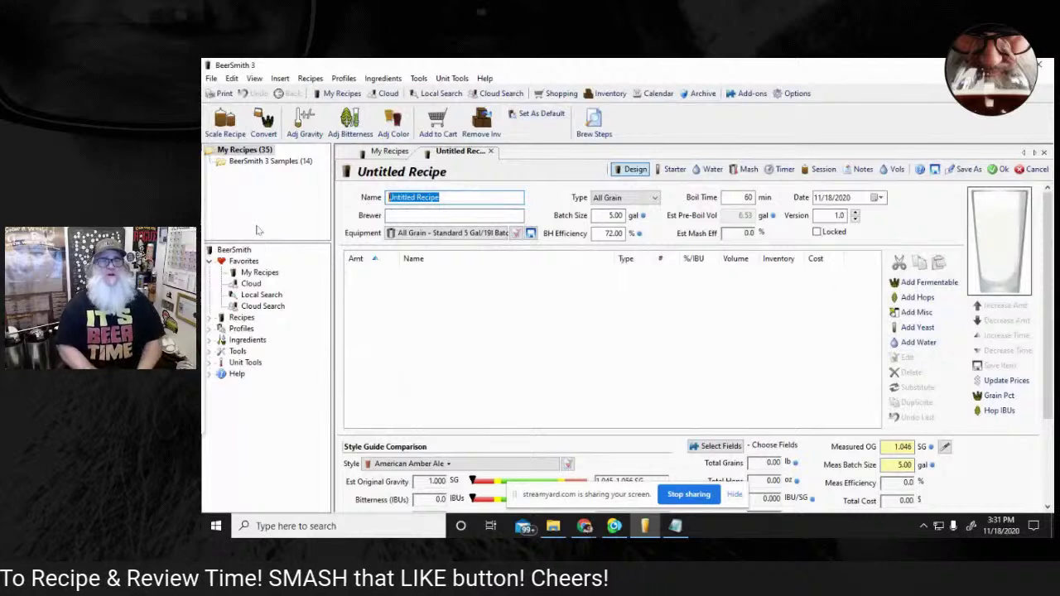
# Name the recipe "It's Beer Time - Virtual High Five - Eng Barley Wine" and fill in the brewer's name.
pyautogui.write("It's Beer Time")
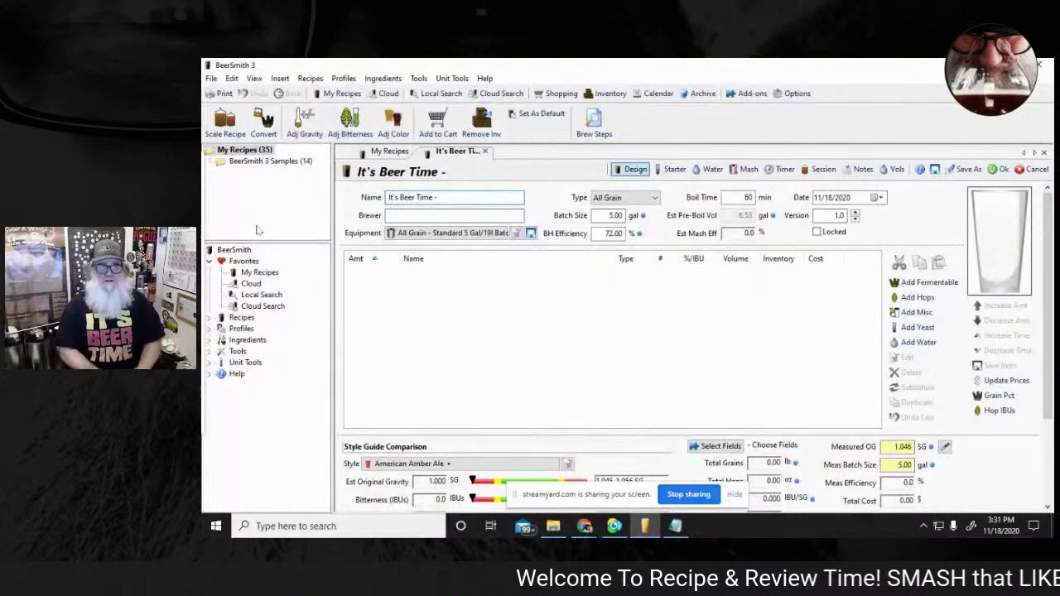
pyautogui.write(' -')
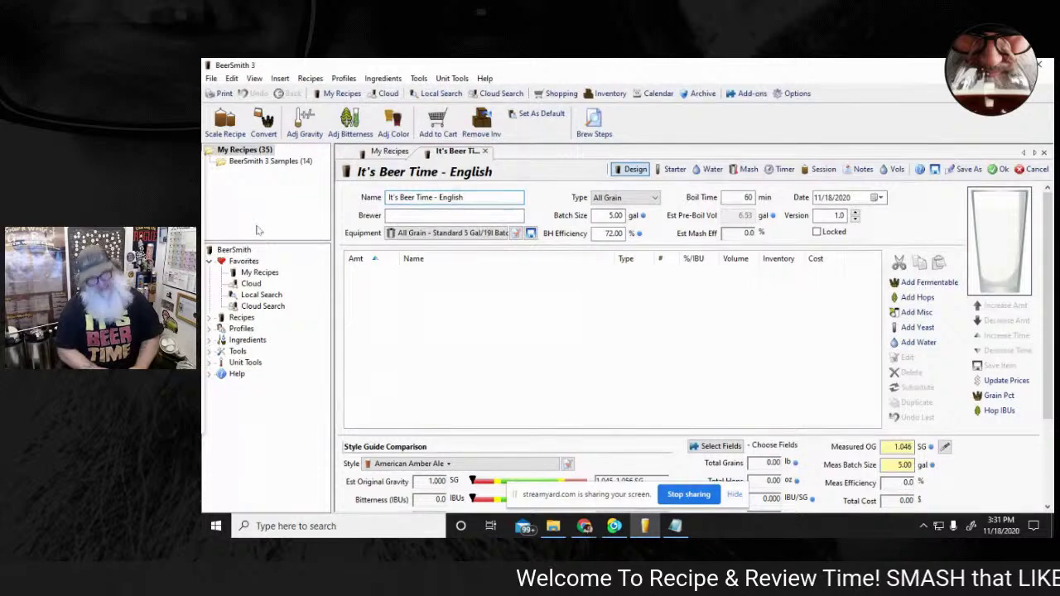
pyautogui.press('BackSpace')
pyautogui.press('BackSpace')
pyautogui.press('BackSpace')
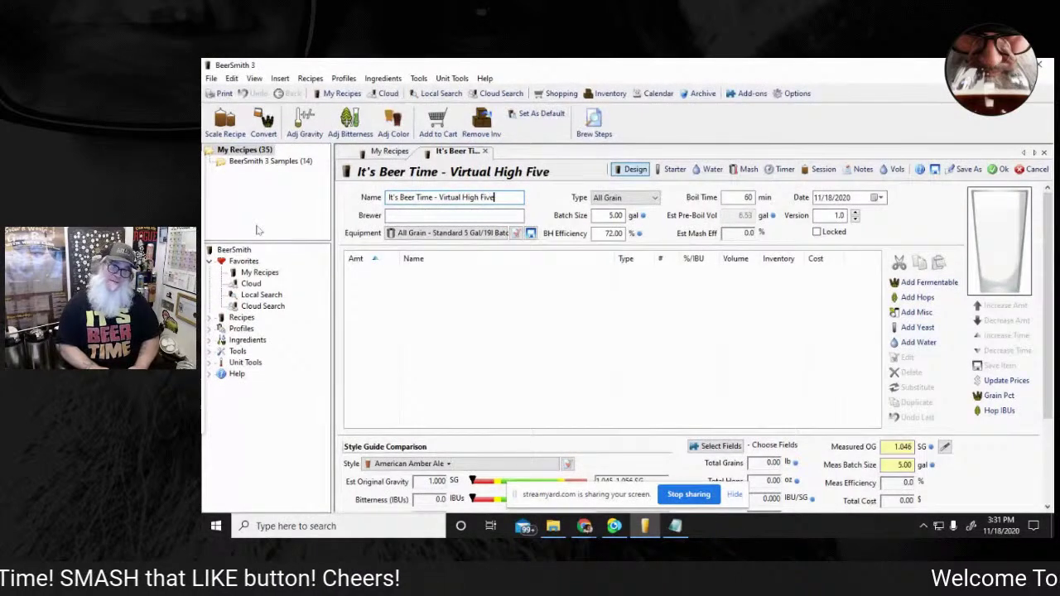
pyautogui.write('- Engl')
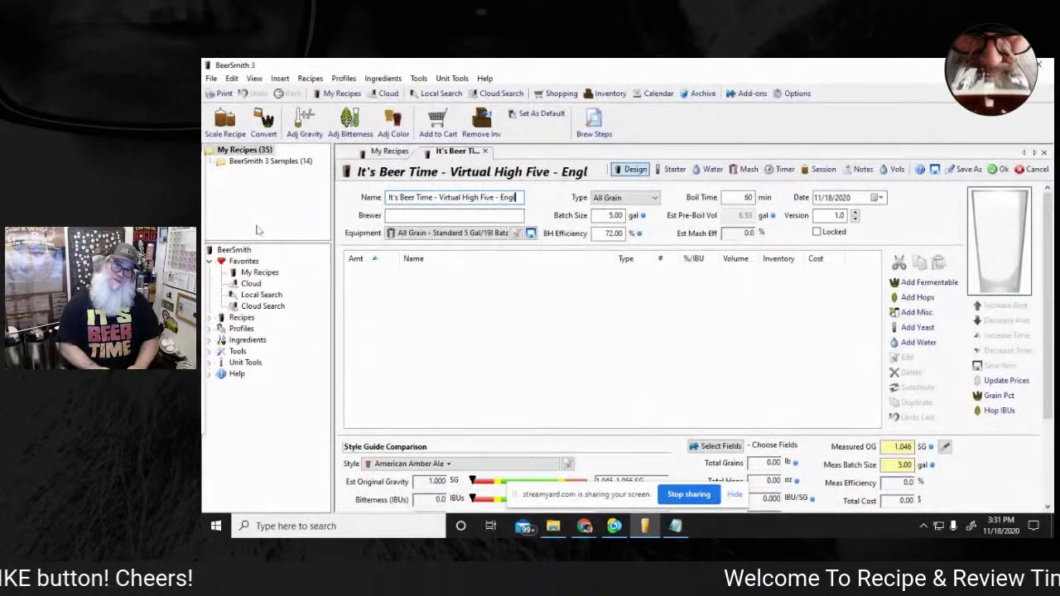
pyautogui.press('BackSpace')
pyautogui.write(' Barley')
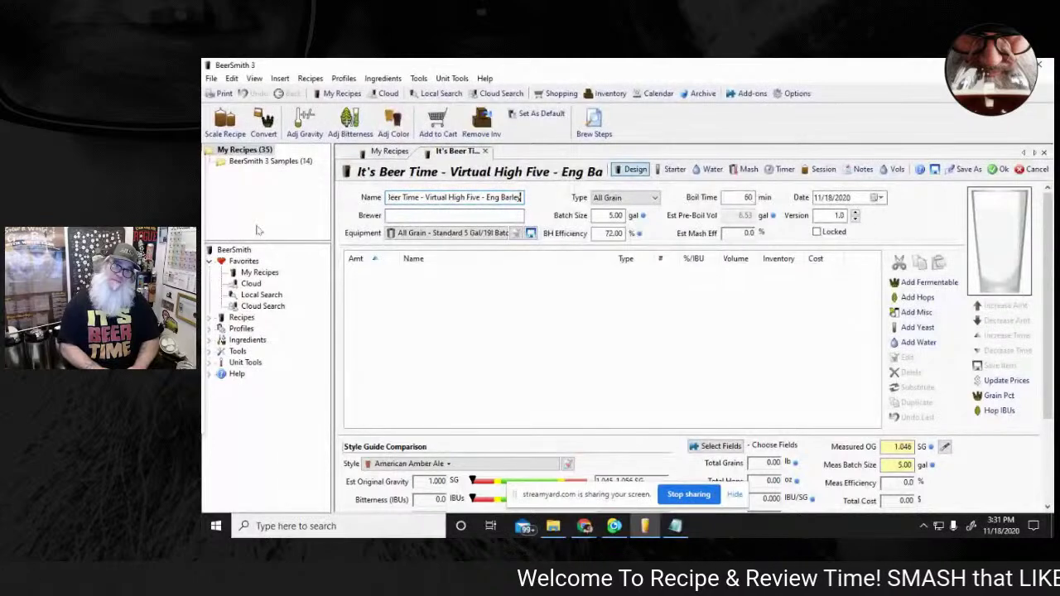
pyautogui.write(' Wine')
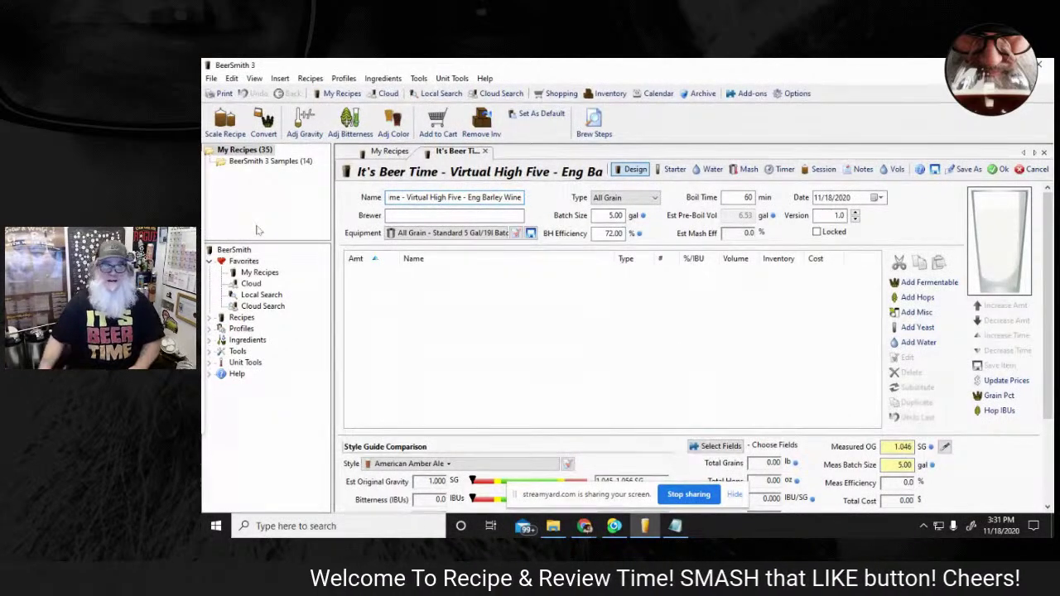
pyautogui.click(422, 216)
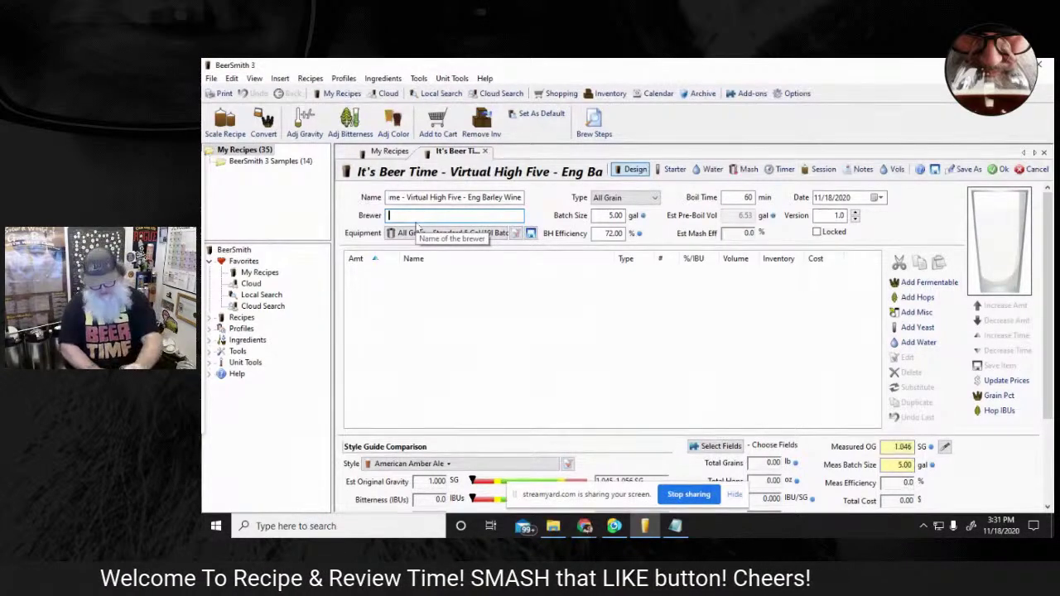
pyautogui.write('r Man')
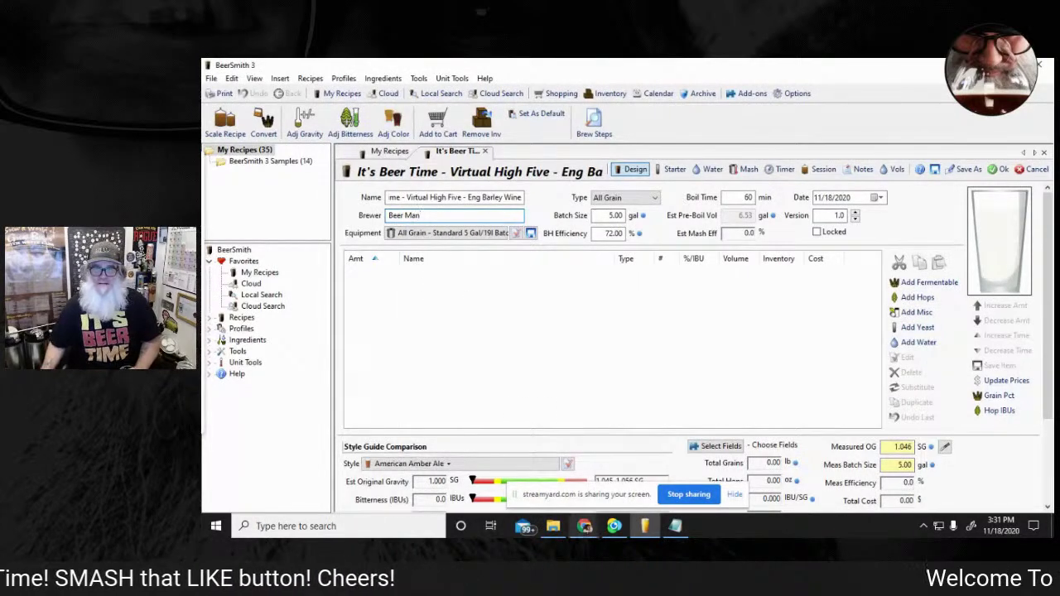
# Look at the latest viewer comments in StreamYard and come back to the BeerSmith recipe.
pyautogui.moveTo(585, 526)
pyautogui.click(528, 489)
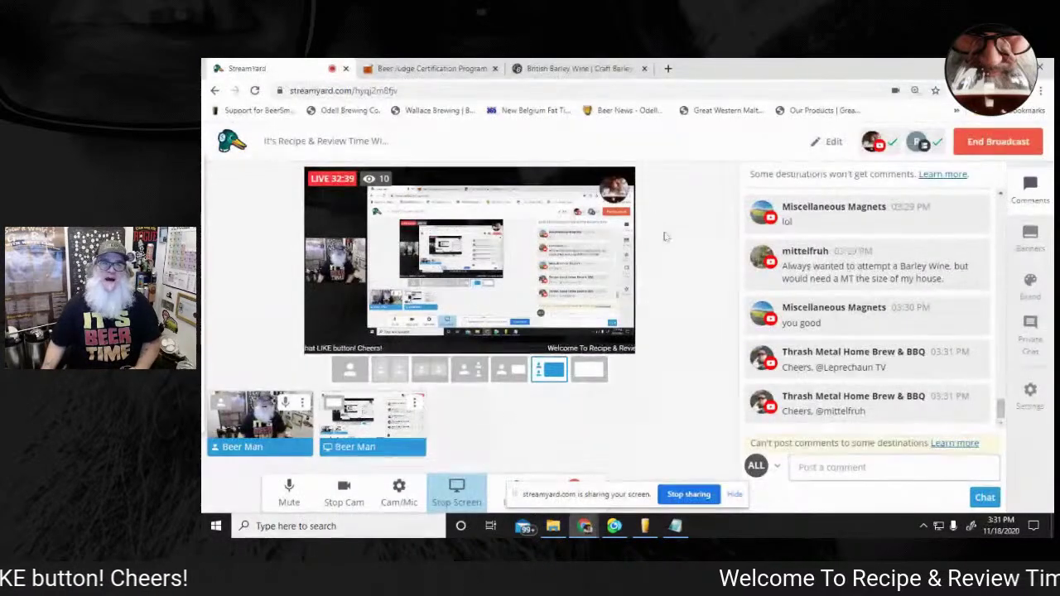
pyautogui.click(646, 526)
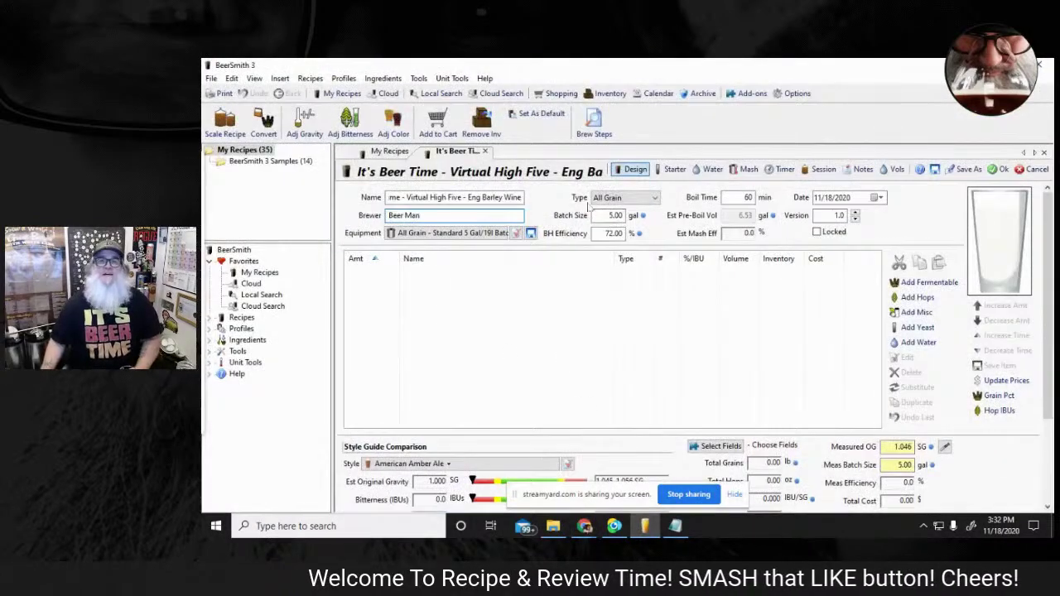
# Assign the KEGGLE equipment profile to the recipe and set the batch size to 8.00 gal.
pyautogui.click(613, 215)
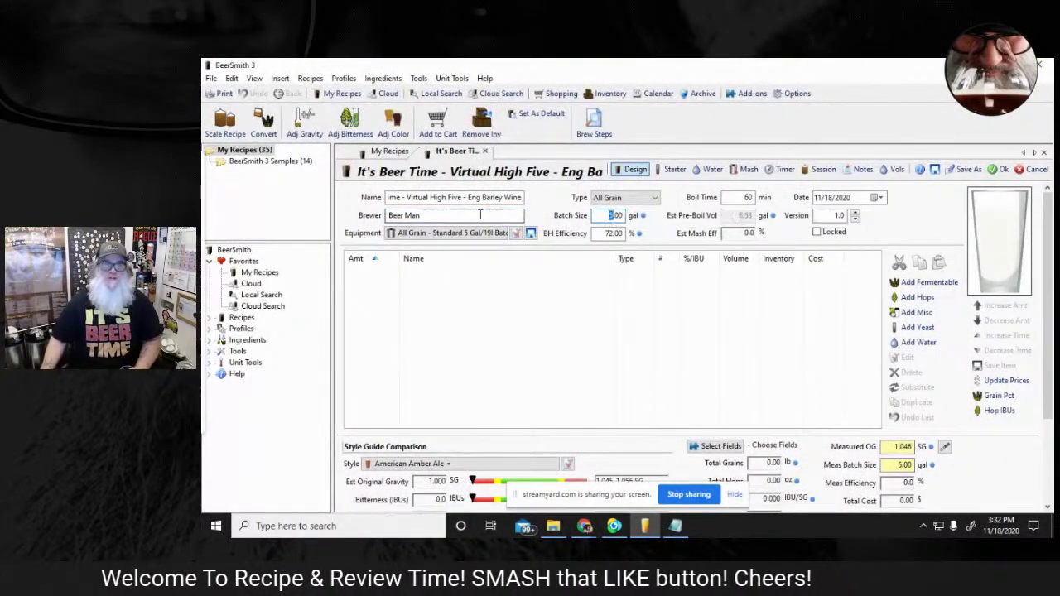
pyautogui.click(465, 234)
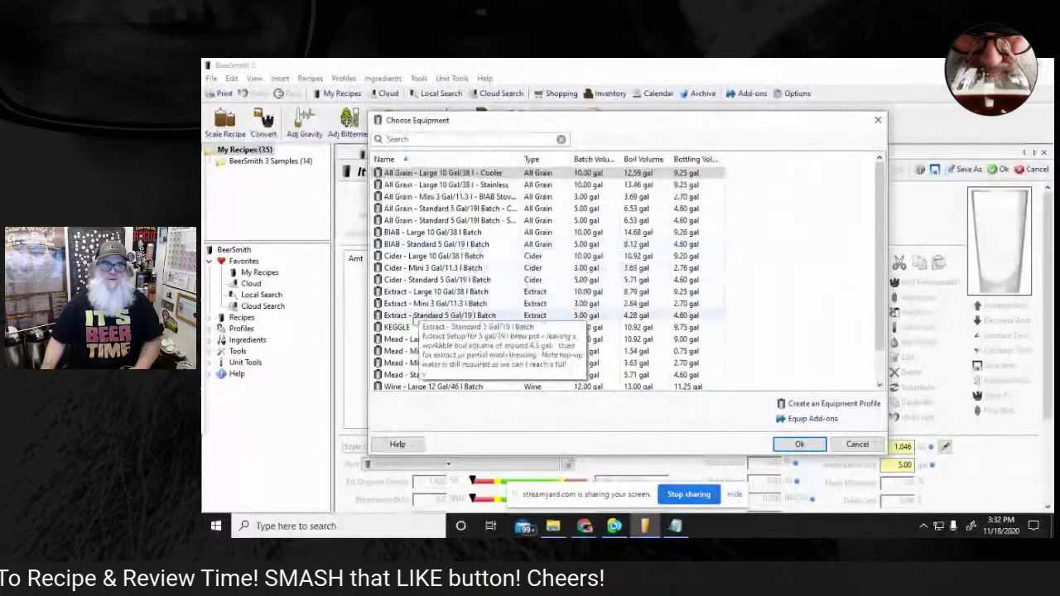
pyautogui.doubleClick(406, 329)
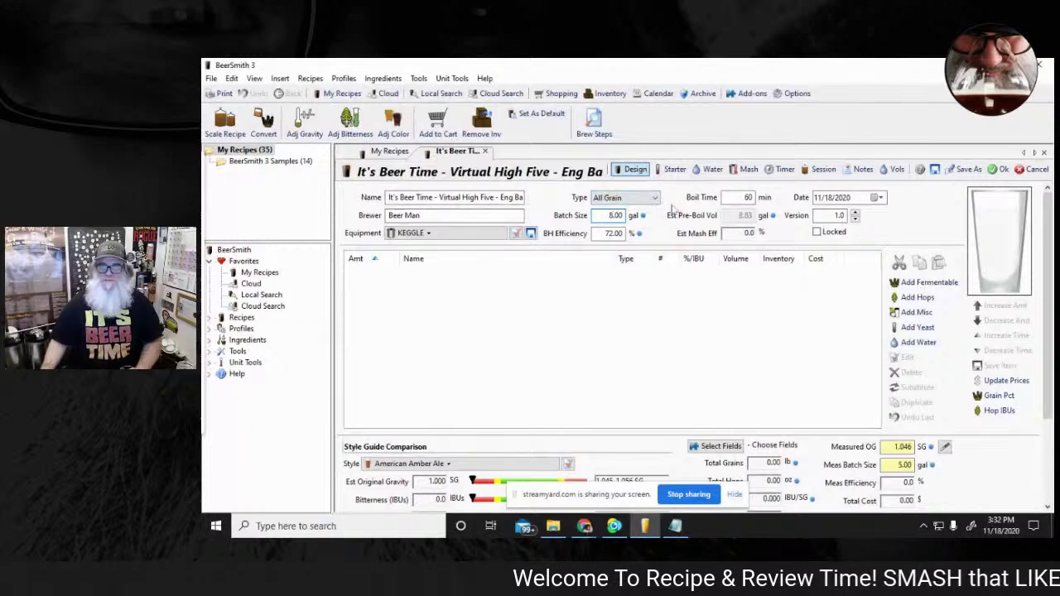
# Set the recipe's boil time to 90 minutes and its measured batch size to 10.00 gal.
pyautogui.doubleClick(747, 197)
pyautogui.write('90')
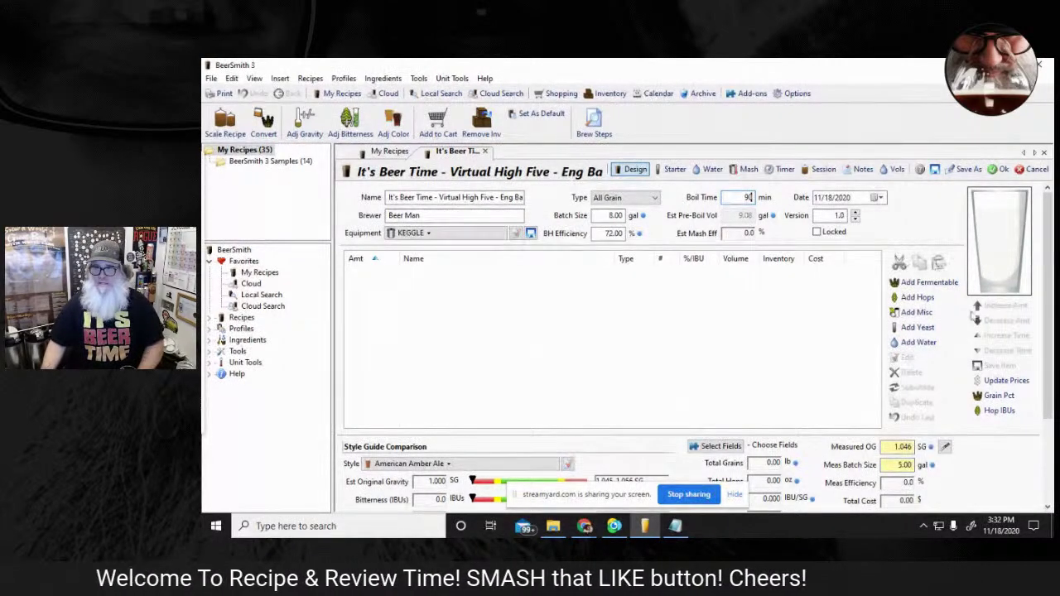
pyautogui.scroll(-1, 894, 397)
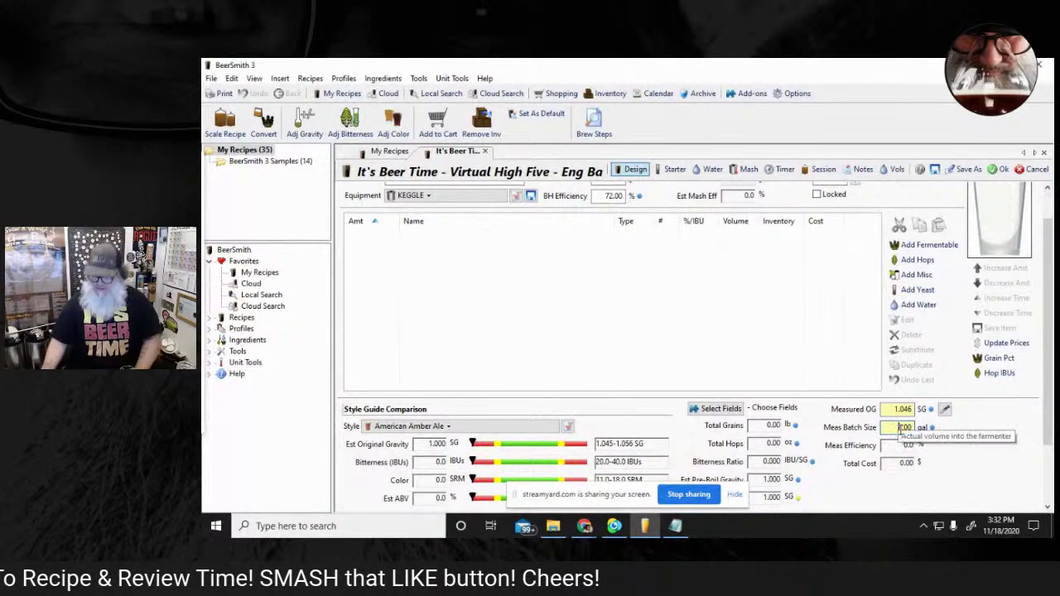
pyautogui.write('10')
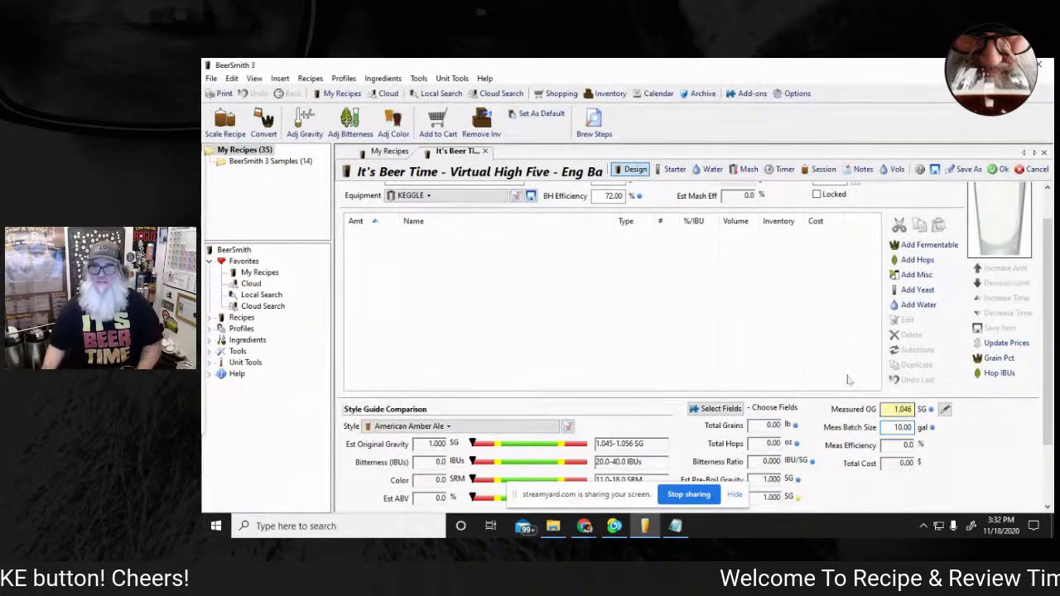
# Change the recipe's beer style to English Barleywine.
pyautogui.click(428, 425)
pyautogui.moveTo(882, 175); pyautogui.dragTo(881, 265)
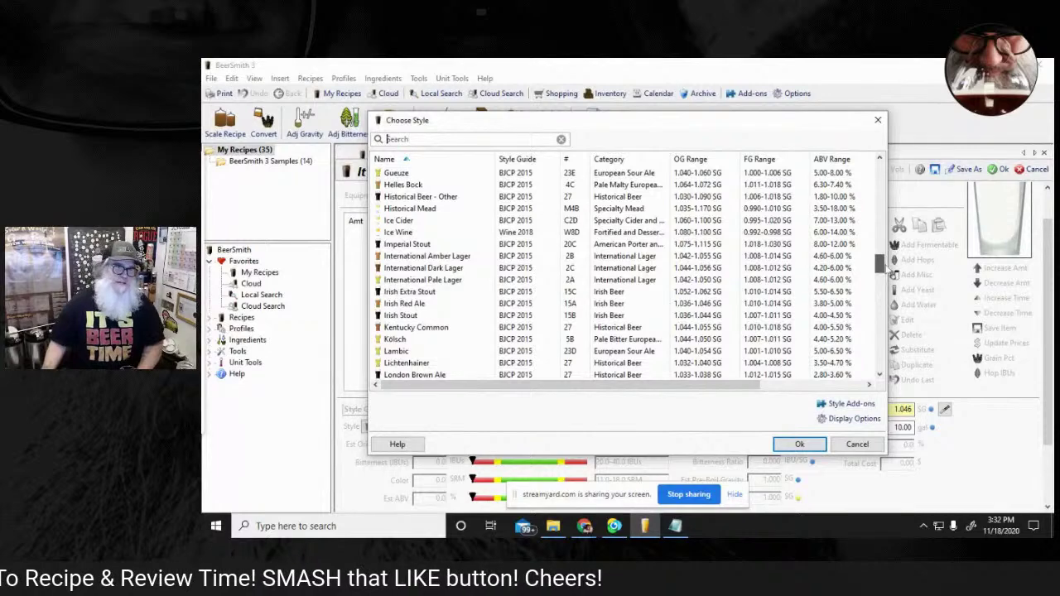
pyautogui.moveTo(891, 270); pyautogui.dragTo(894, 244)
pyautogui.moveTo(893, 243)
pyautogui.mouseDown()
pyautogui.moveTo(896, 220)
pyautogui.moveTo(901, 241)
pyautogui.mouseUp()
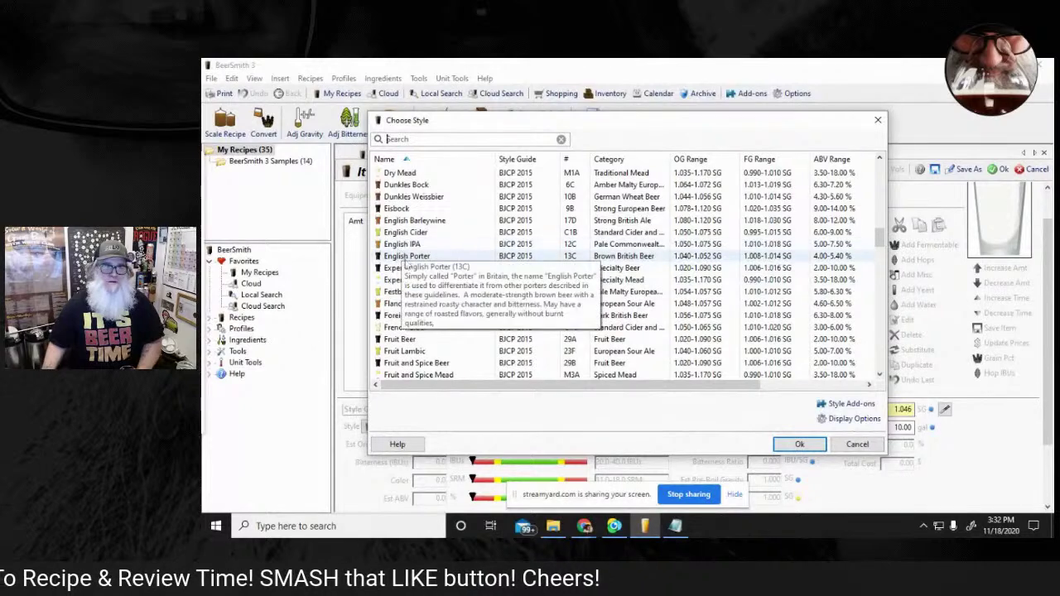
pyautogui.doubleClick(410, 220)
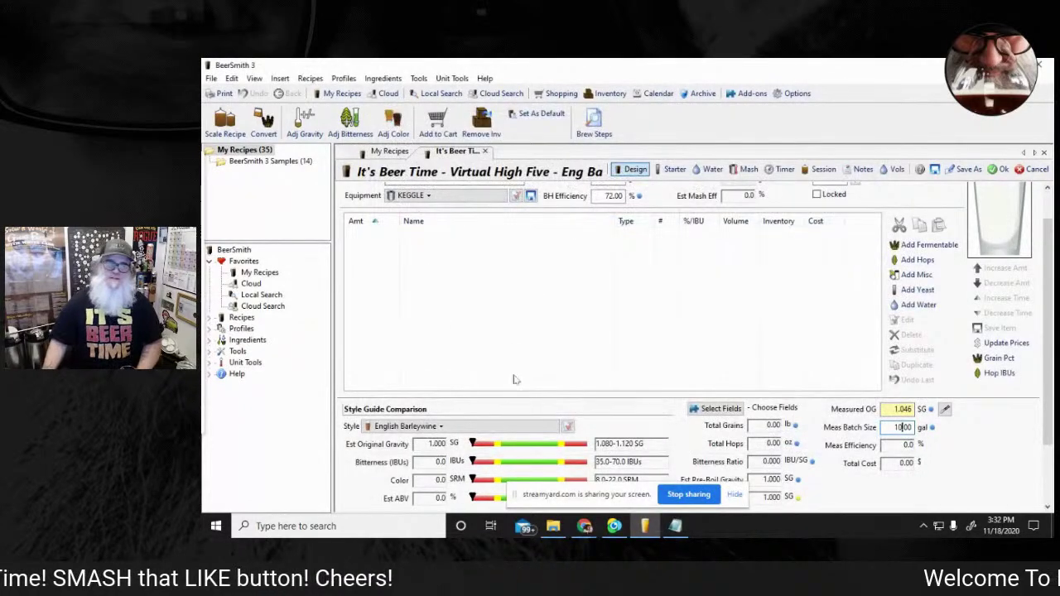
# Add 29.00 lb of Pale Malt, Maris Otter to the recipe as a mash fermentable.
pyautogui.click(924, 244)
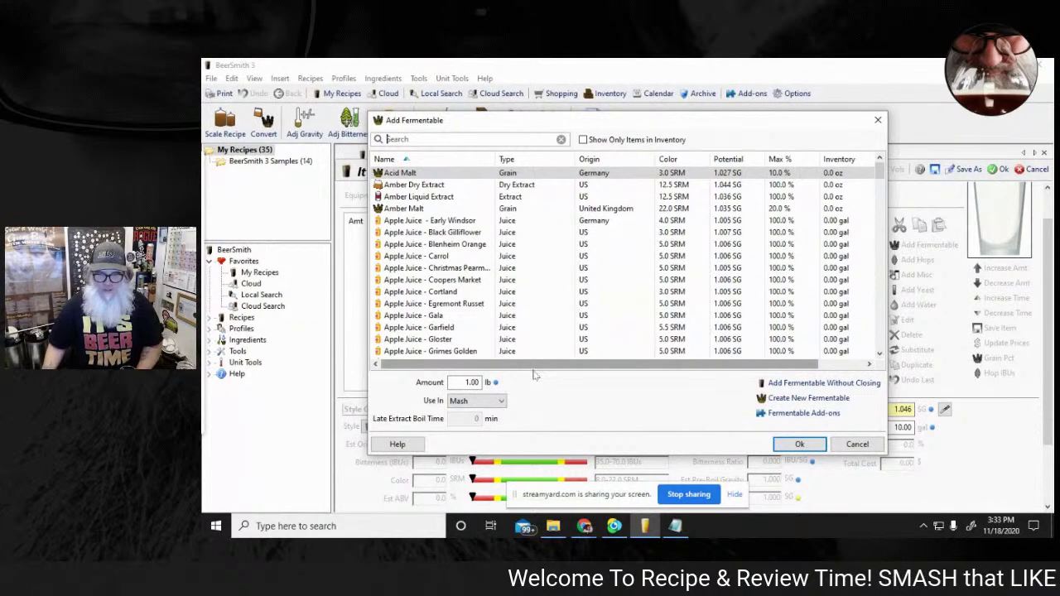
pyautogui.moveTo(885, 171); pyautogui.dragTo(879, 308)
pyautogui.click(450, 294)
pyautogui.write('29.00')
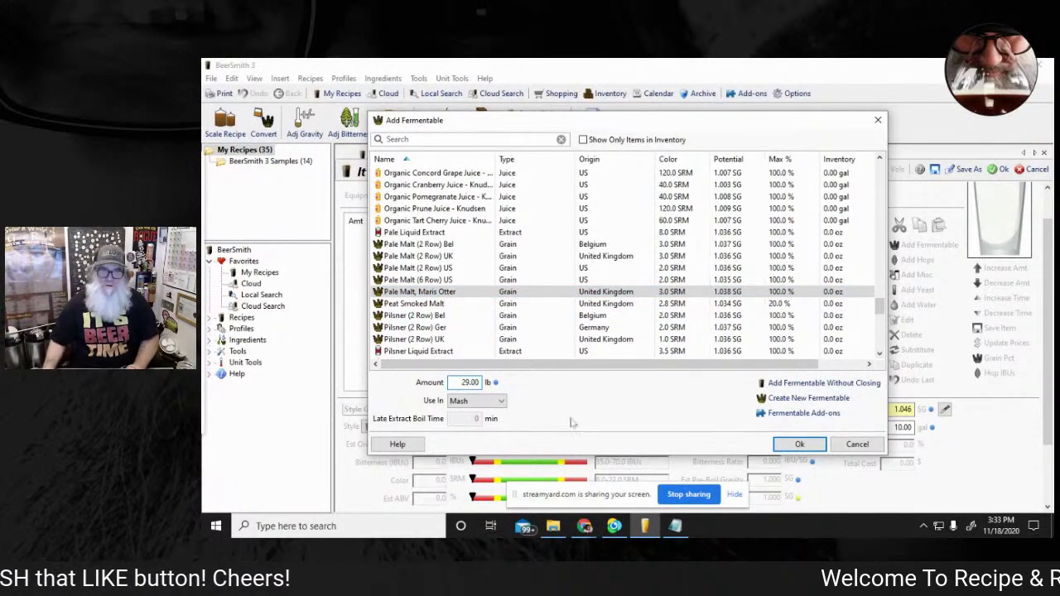
pyautogui.click(777, 447)
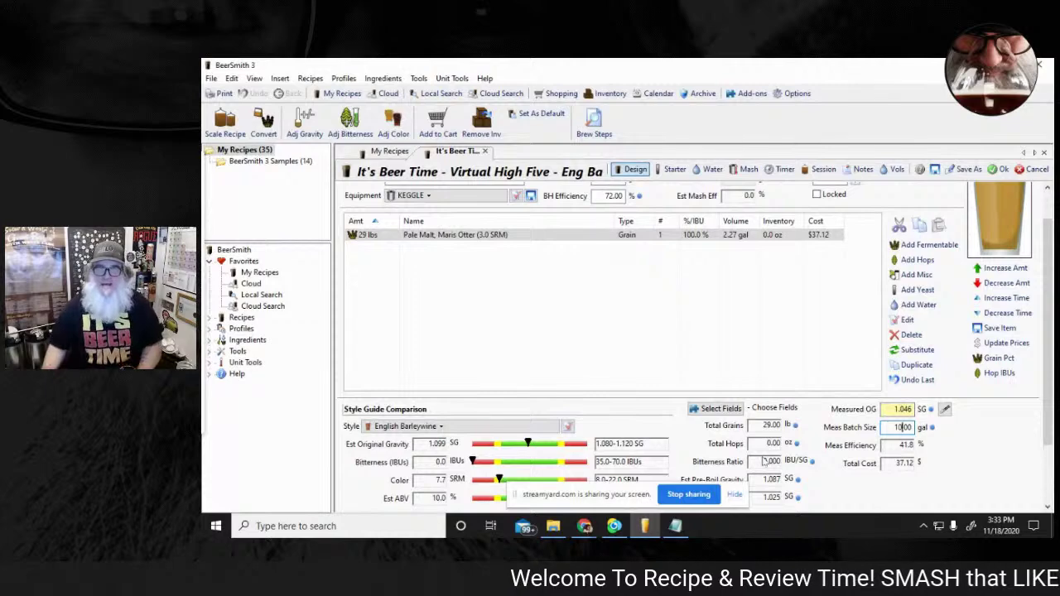
# Add 1.75 lb of Caramel/Crystal Malt - 40L to the recipe as a mash fermentable.
pyautogui.click(903, 246)
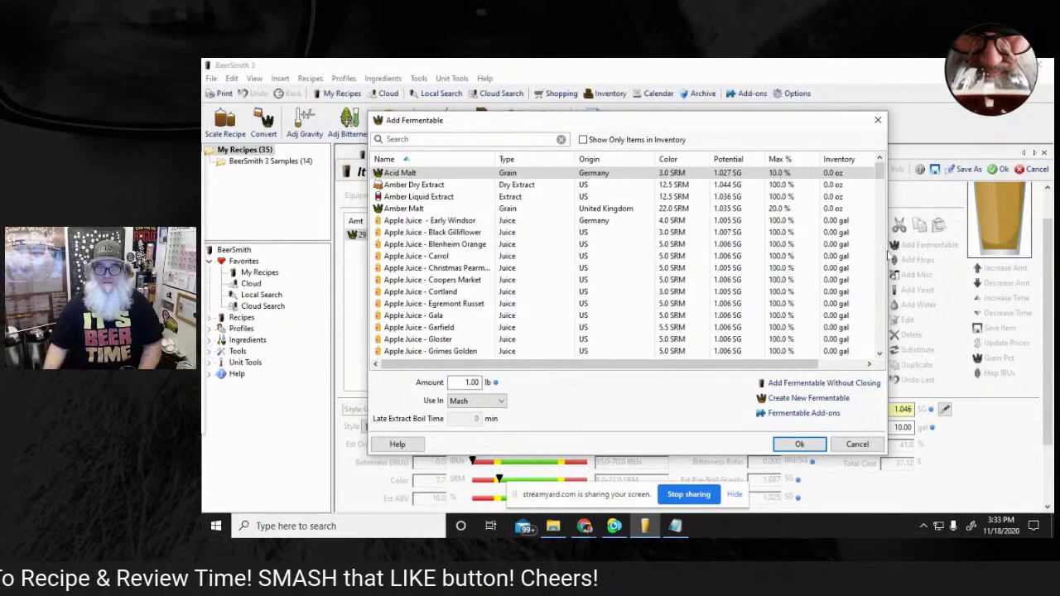
pyautogui.scroll(-5, 880, 189)
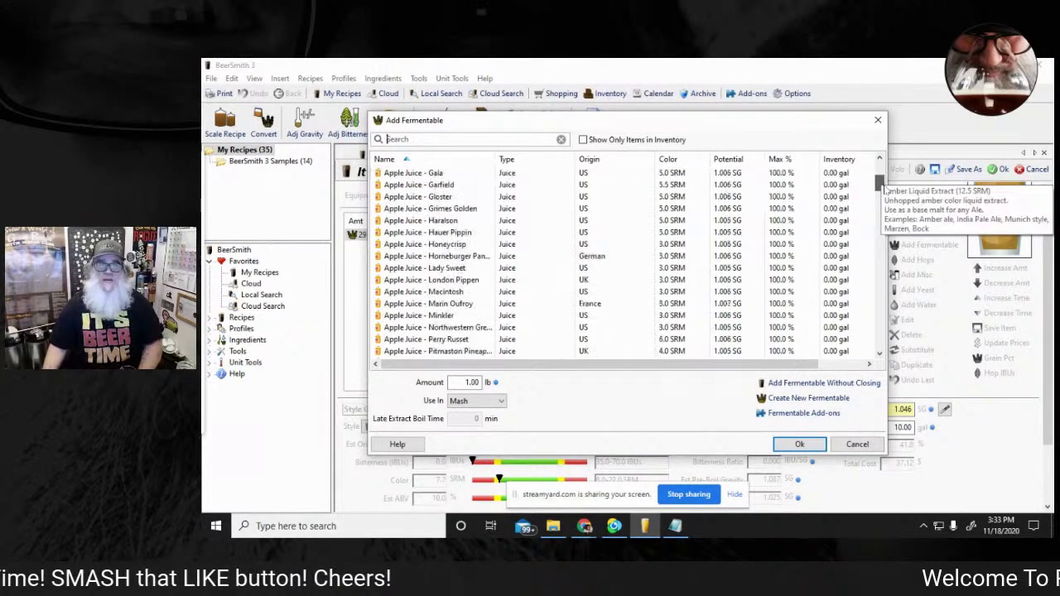
pyautogui.moveTo(880, 189); pyautogui.dragTo(887, 200)
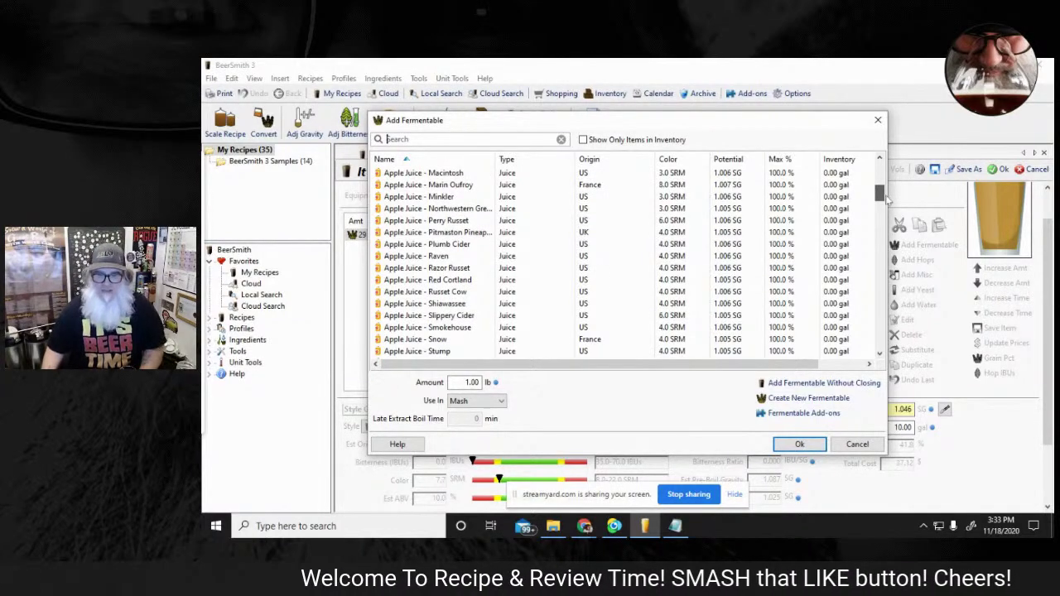
pyautogui.moveTo(887, 199); pyautogui.dragTo(880, 238)
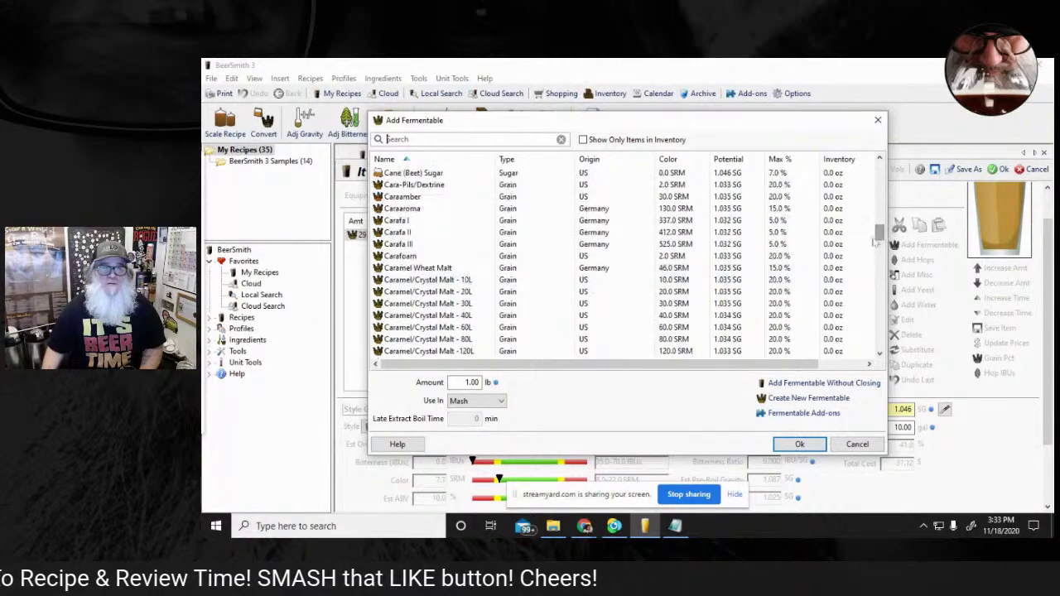
pyautogui.click(427, 315)
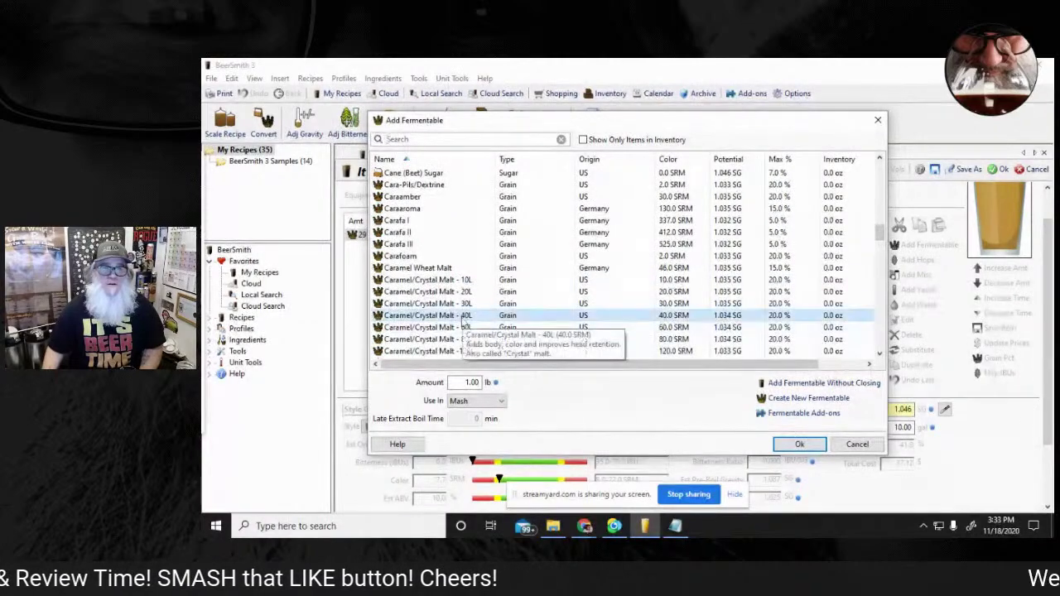
pyautogui.doubleClick(462, 382)
pyautogui.write('1.75')
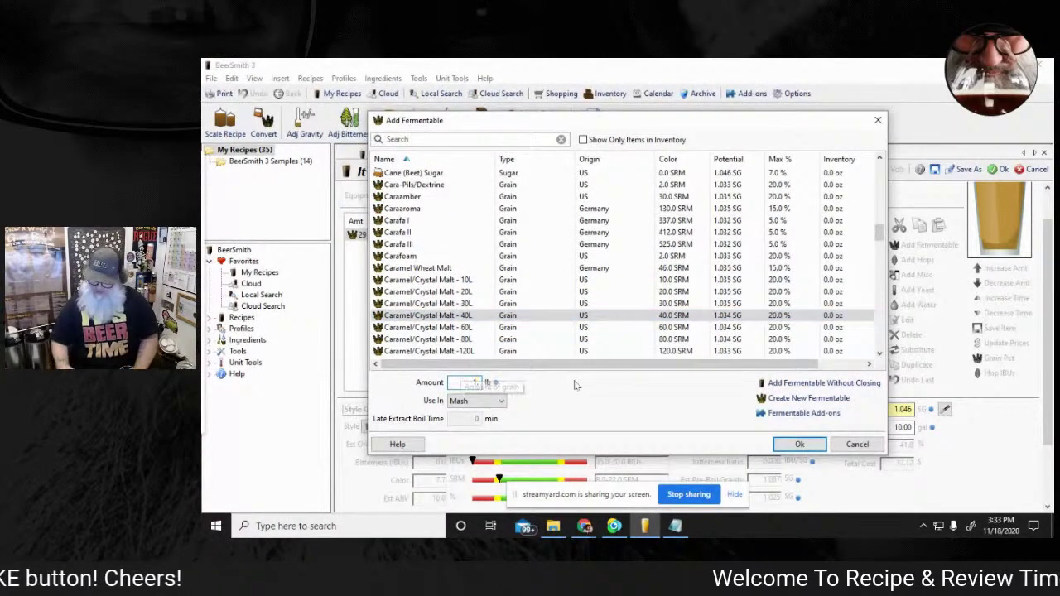
pyautogui.click(800, 444)
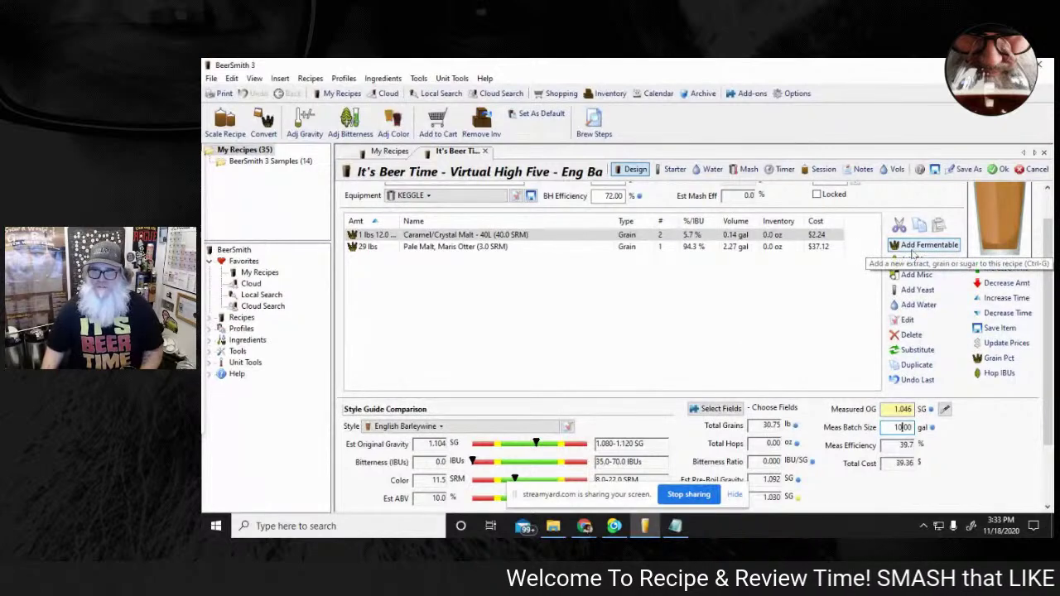
# Add 1.75 lb of Amber Malt to the recipe as a mash fermentable.
pyautogui.click(911, 248)
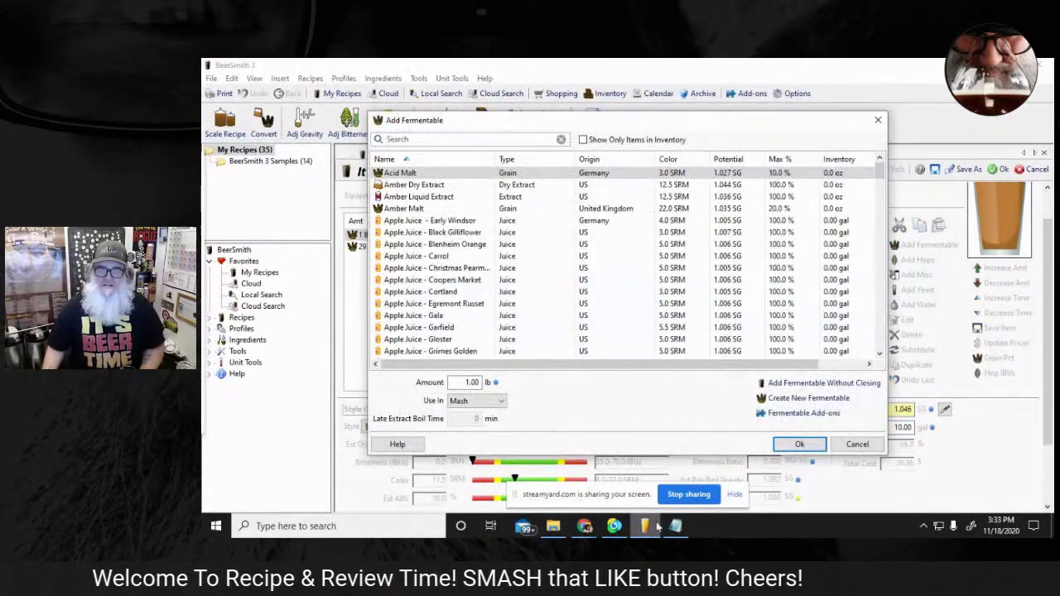
pyautogui.moveTo(654, 527)
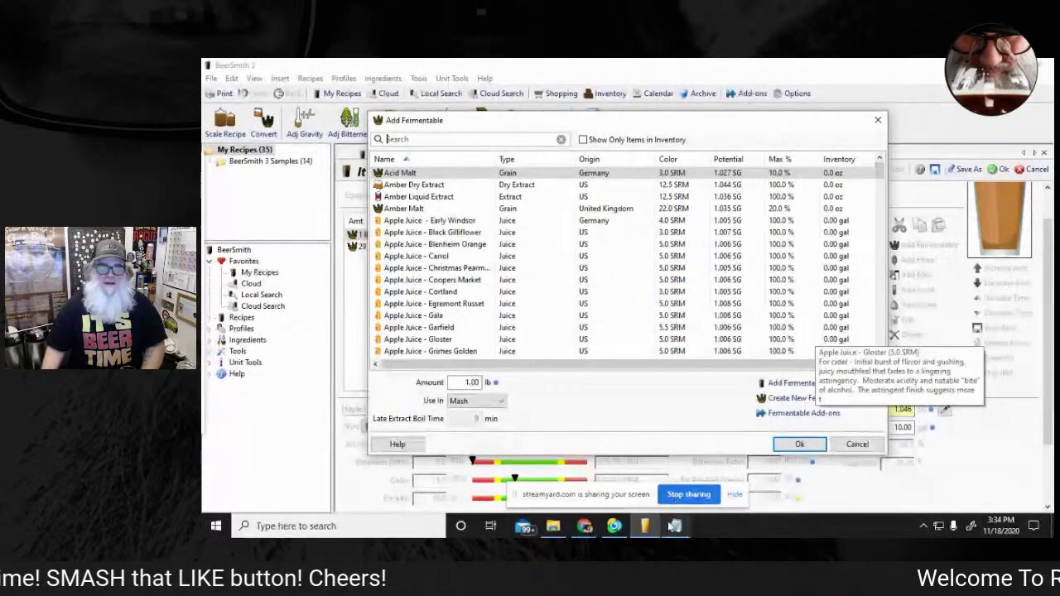
pyautogui.click(404, 208)
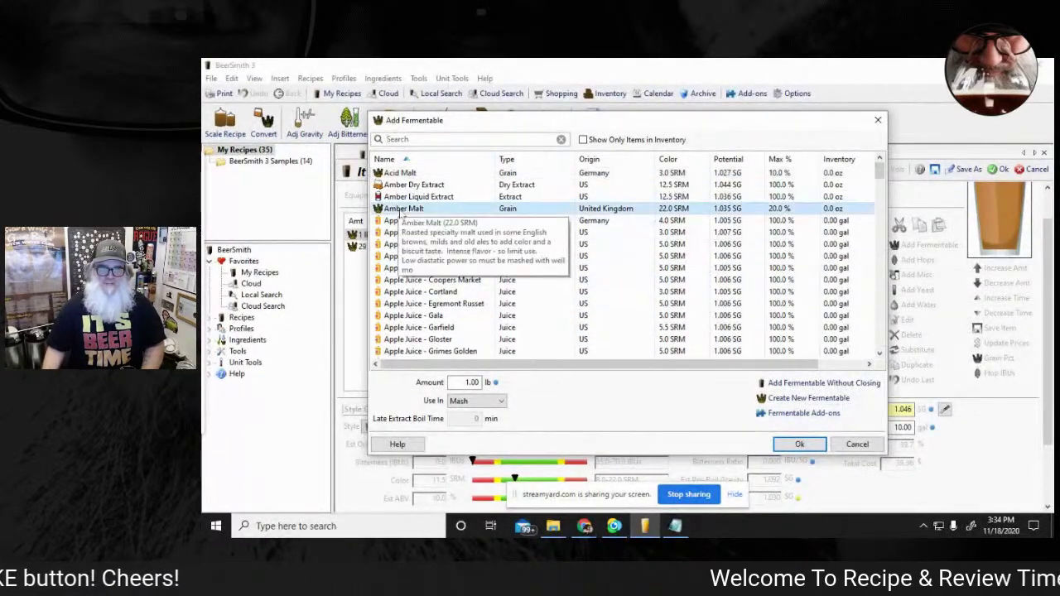
pyautogui.click(467, 382)
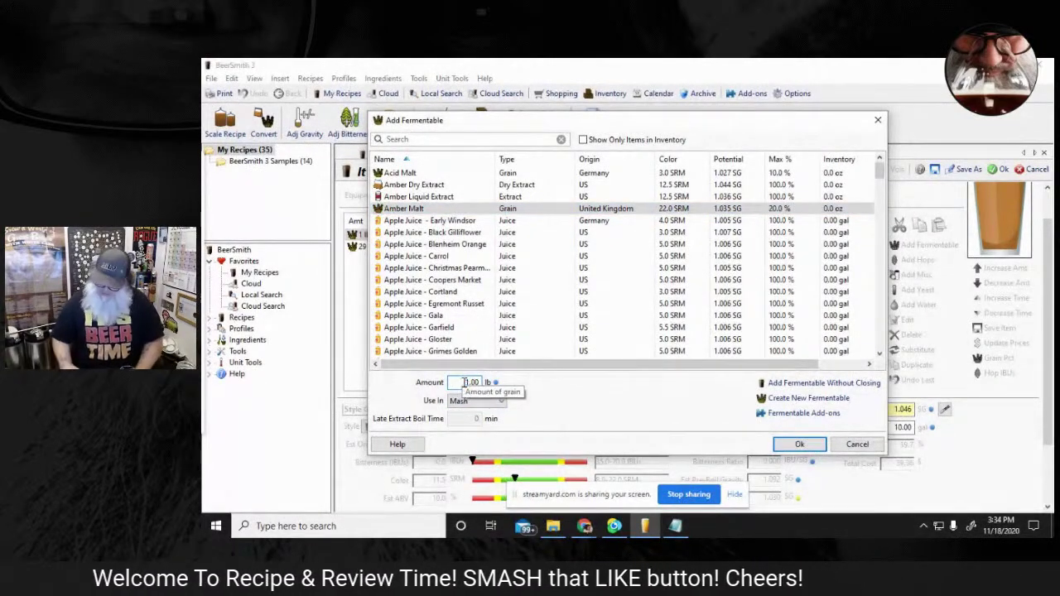
pyautogui.write('.')
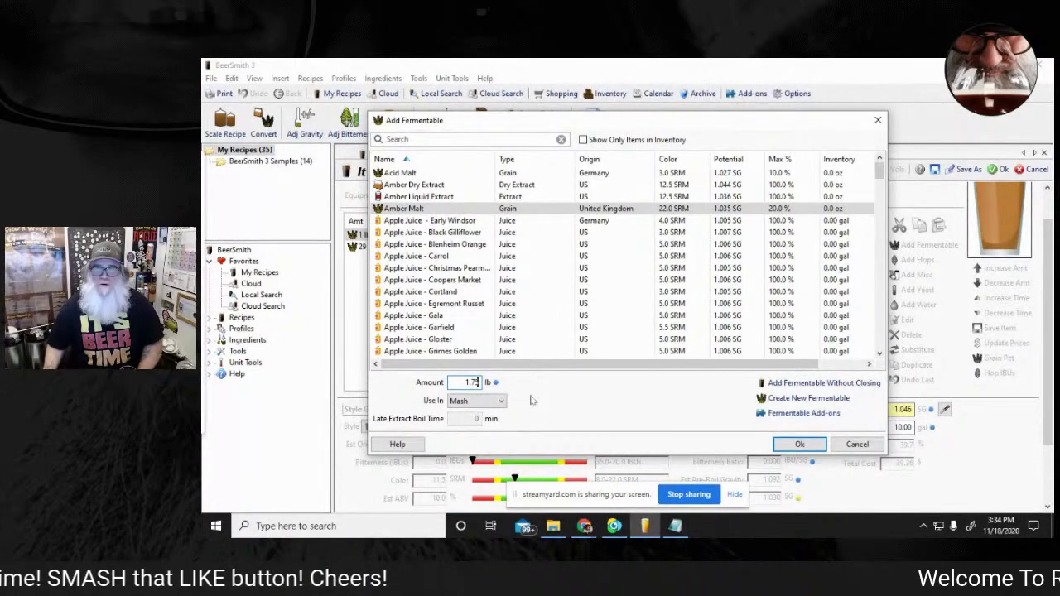
pyautogui.click(799, 445)
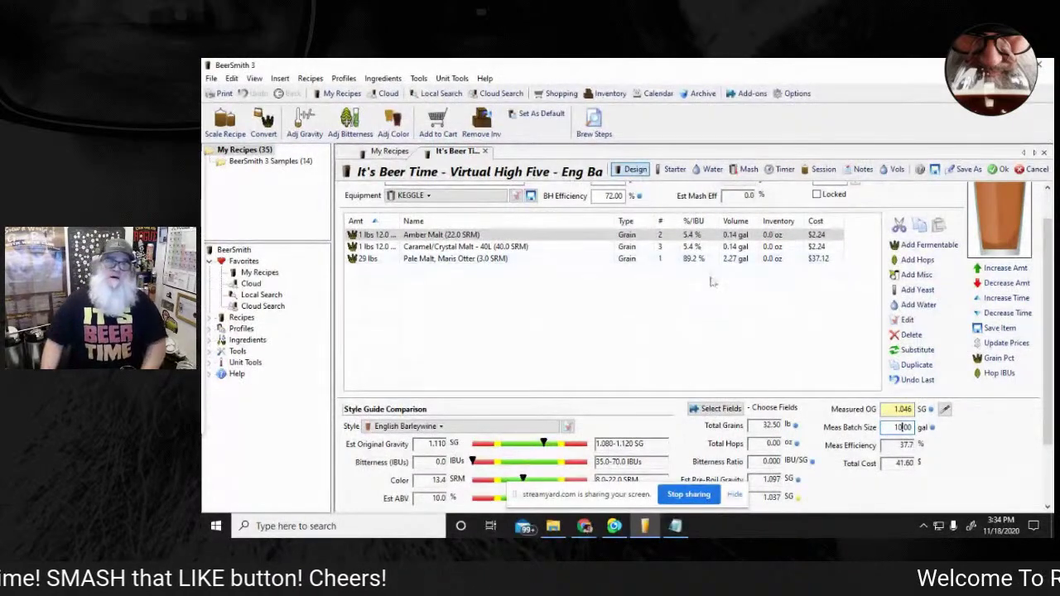
# Add 3.25 oz of Phoenix pellet hops to the recipe as a 60-minute boil addition.
pyautogui.click(916, 260)
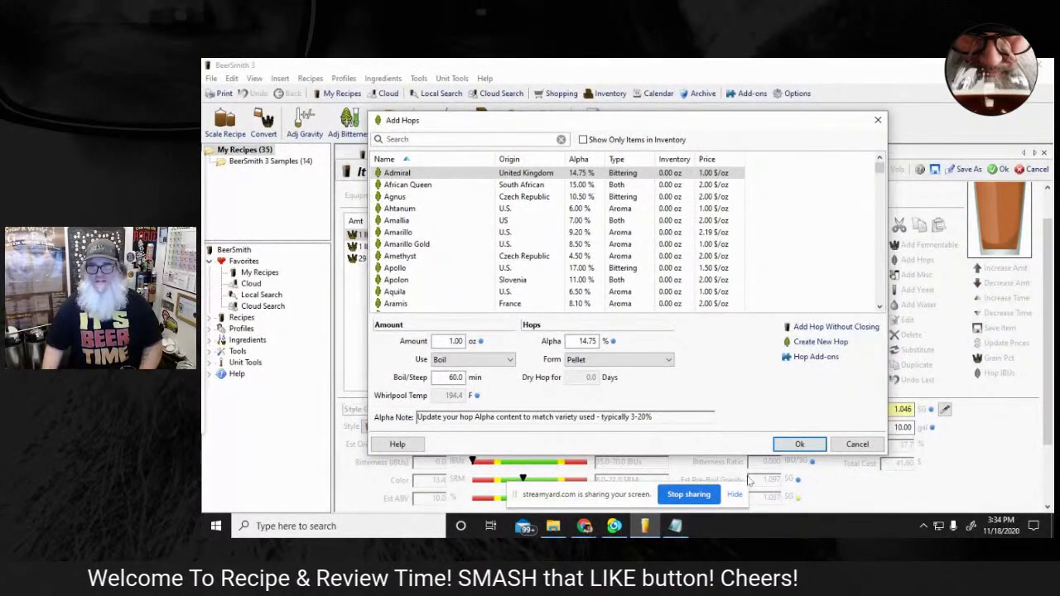
pyautogui.moveTo(879, 168); pyautogui.dragTo(878, 259)
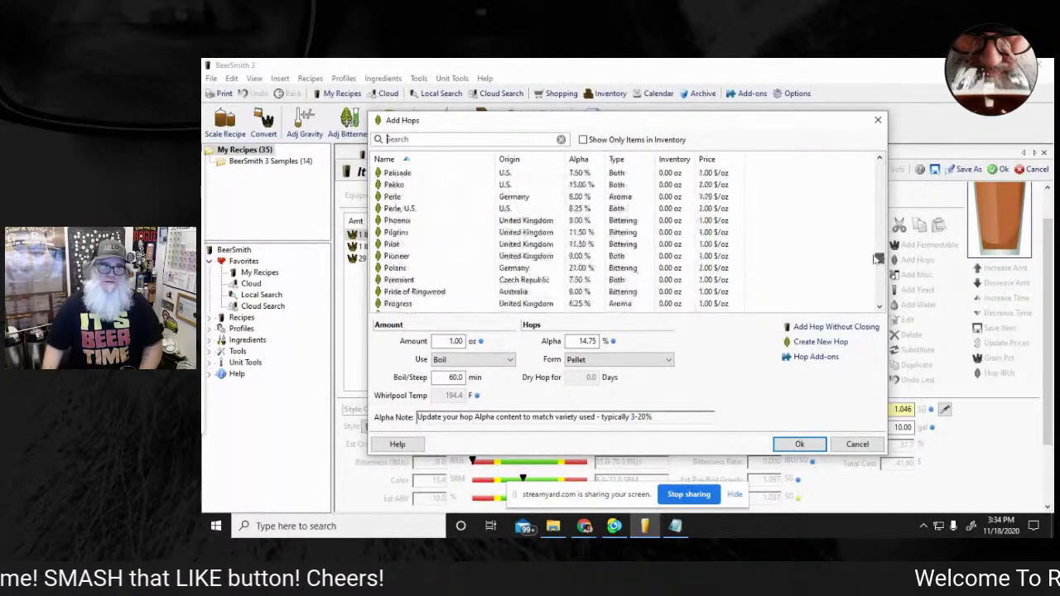
pyautogui.click(431, 220)
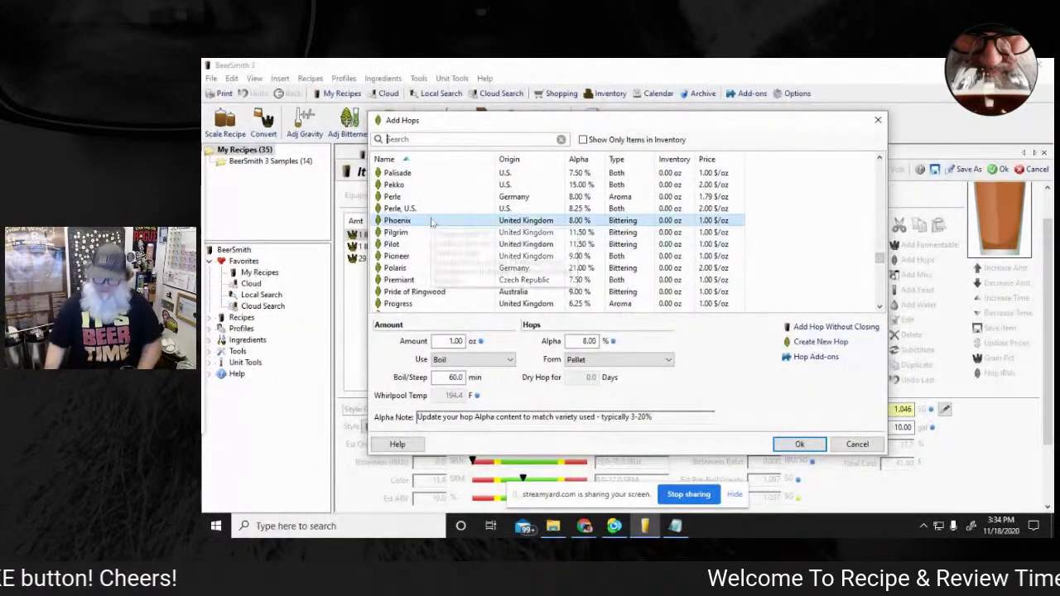
pyautogui.click(455, 342)
pyautogui.write('3.25')
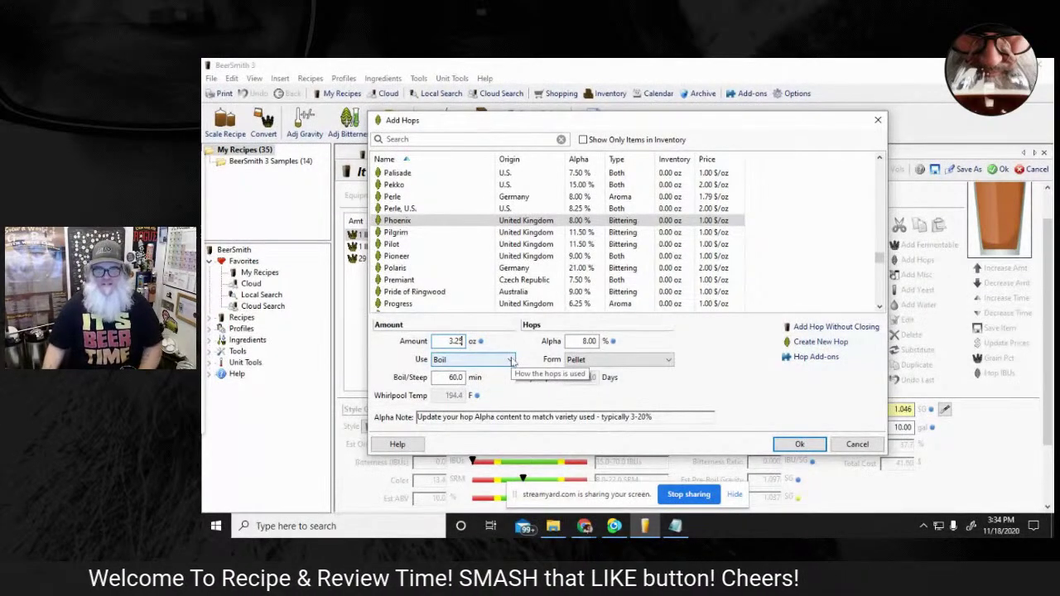
pyautogui.click(800, 444)
# Add 2.25 oz of East Kent Goldings (EKG) pellet hops to the recipe with a 30-minute boil time.
pyautogui.click(917, 260)
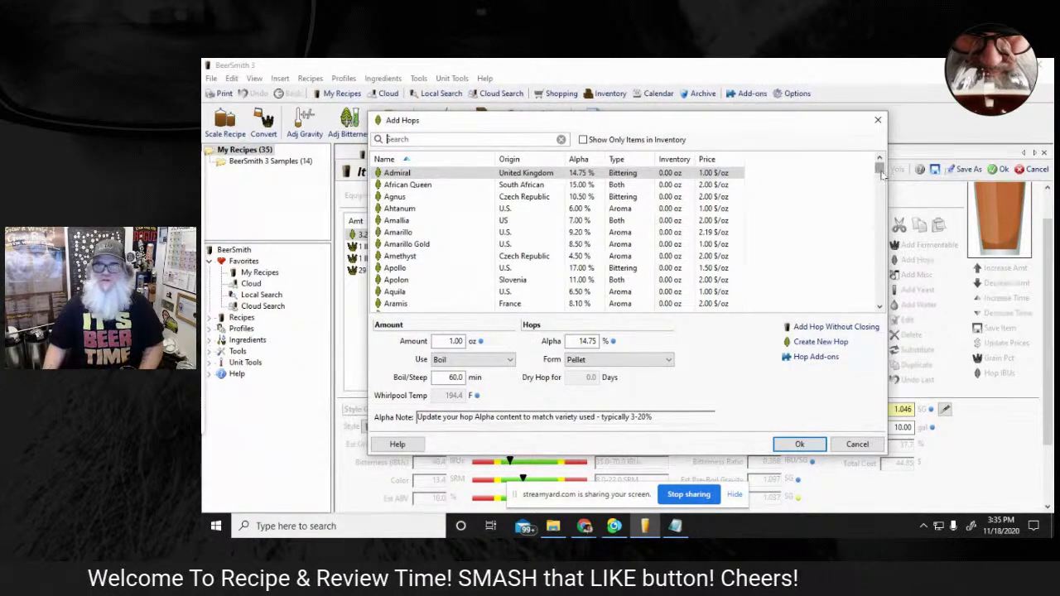
pyautogui.moveTo(878, 174); pyautogui.dragTo(895, 209)
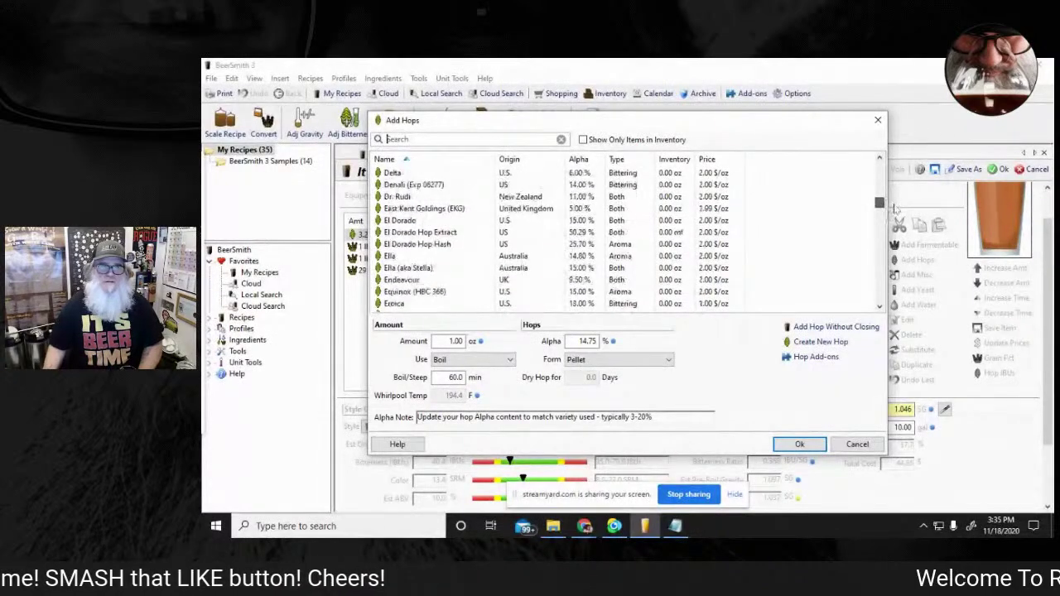
pyautogui.click(422, 208)
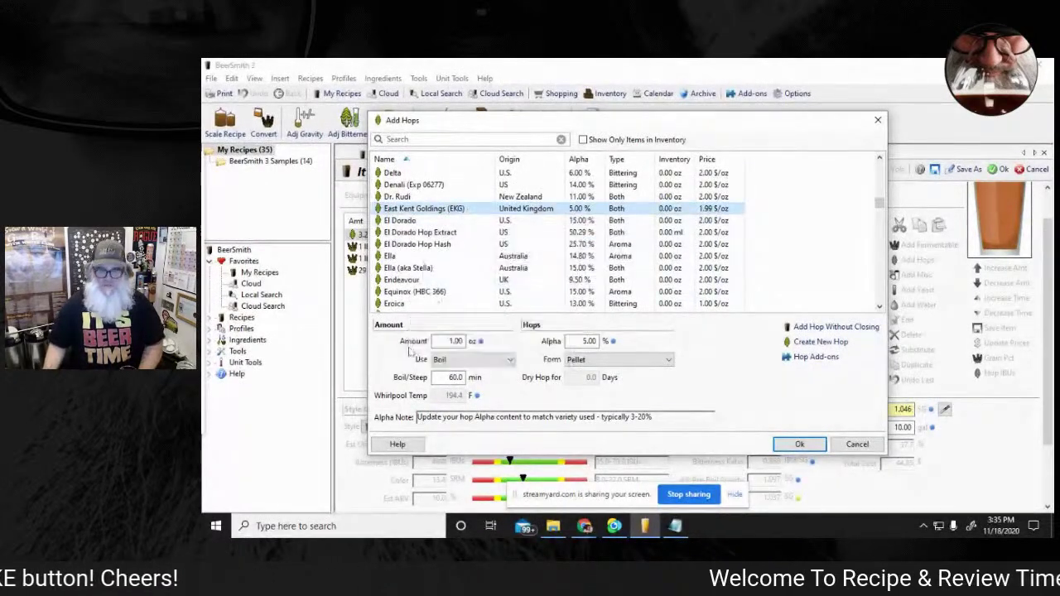
pyautogui.doubleClick(452, 342)
pyautogui.write('1')
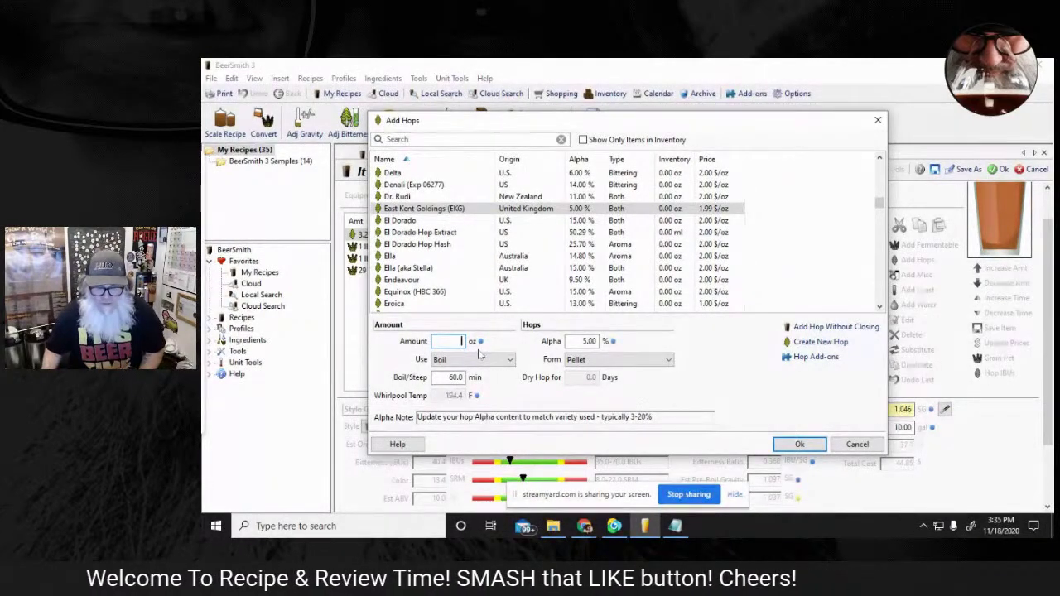
pyautogui.write('2.25')
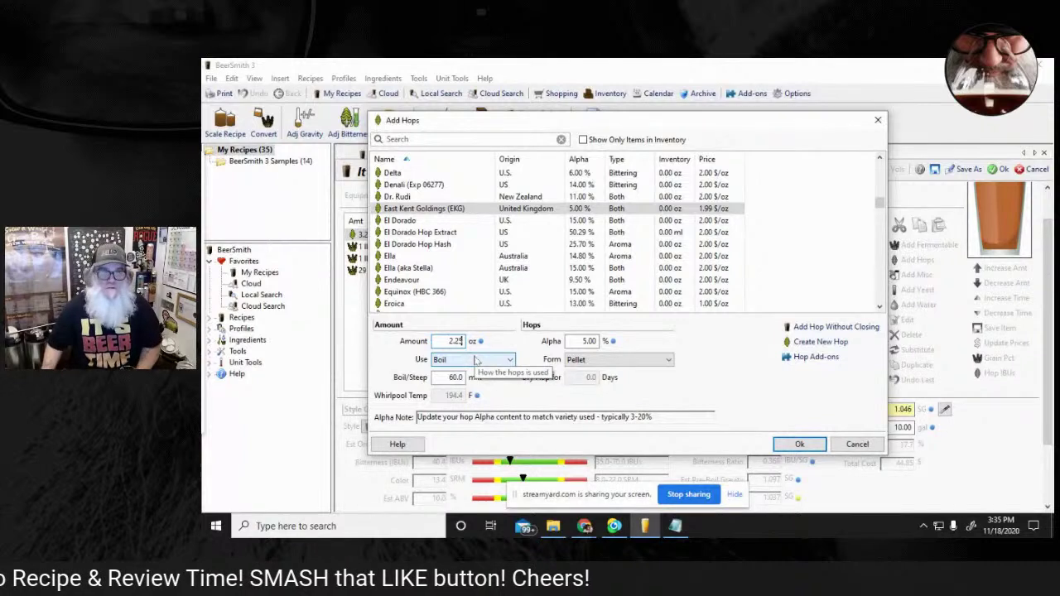
pyautogui.click(452, 378)
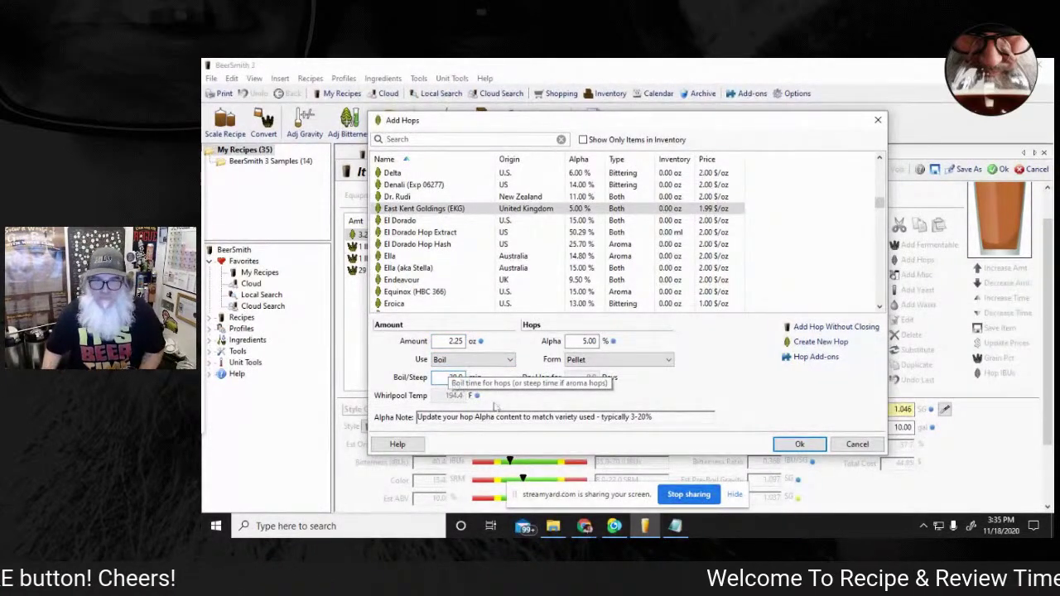
pyautogui.click(797, 445)
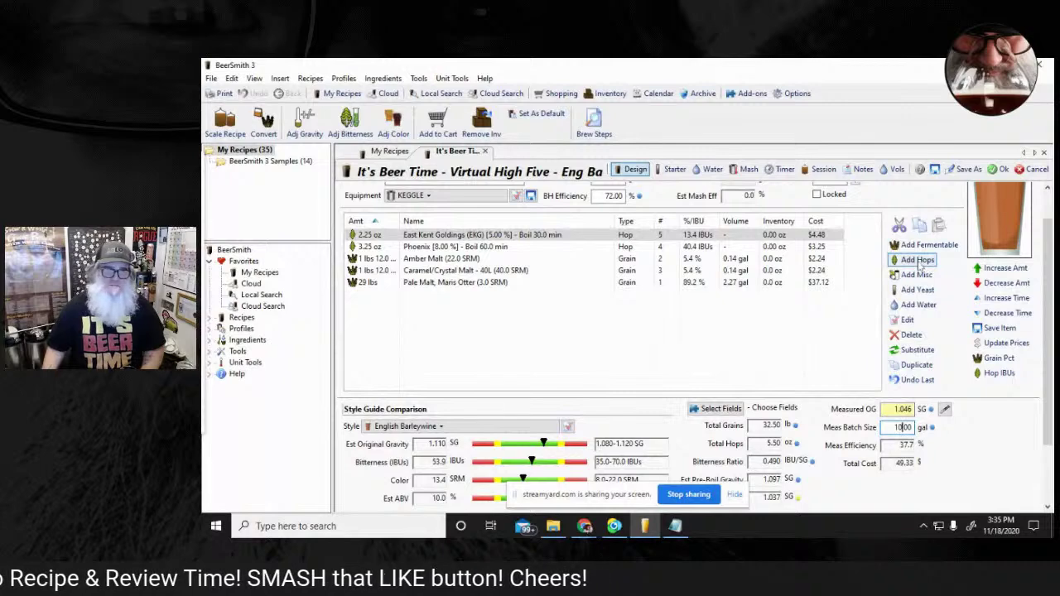
# Add 2.50 oz of Pacifica pellet hops to the recipe with a 5-minute boil time.
pyautogui.click(918, 260)
pyautogui.moveTo(566, 126); pyautogui.dragTo(654, 110)
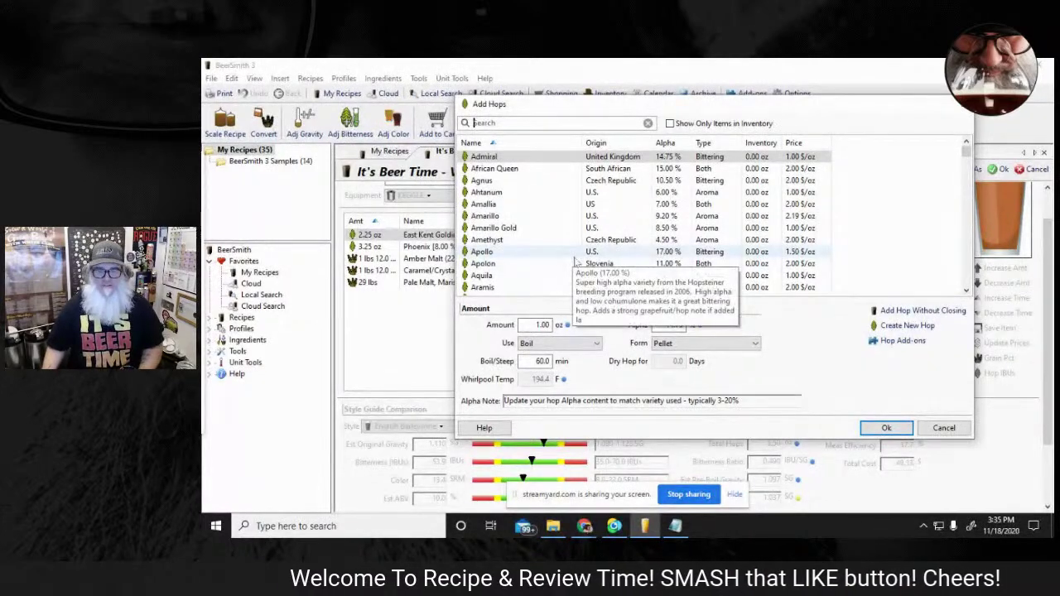
pyautogui.moveTo(580, 264)
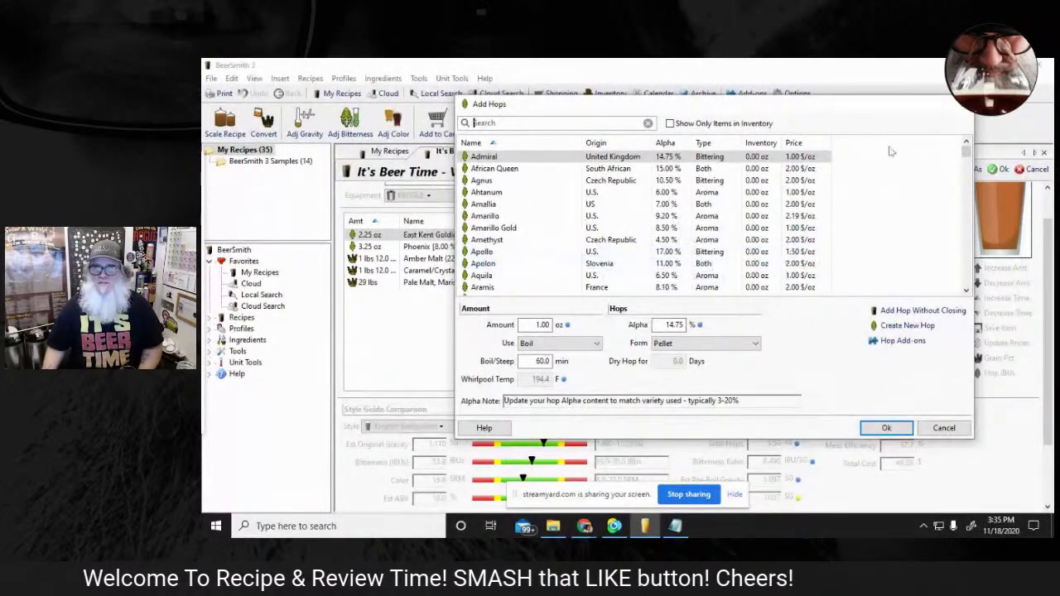
pyautogui.moveTo(970, 158); pyautogui.dragTo(966, 240)
pyautogui.click(497, 193)
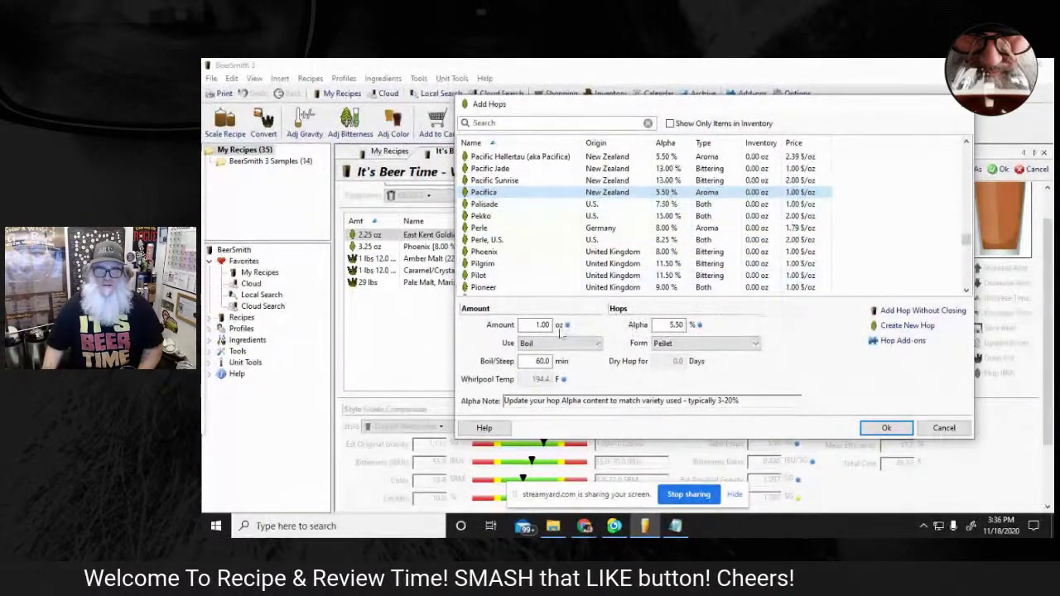
pyautogui.moveTo(547, 199)
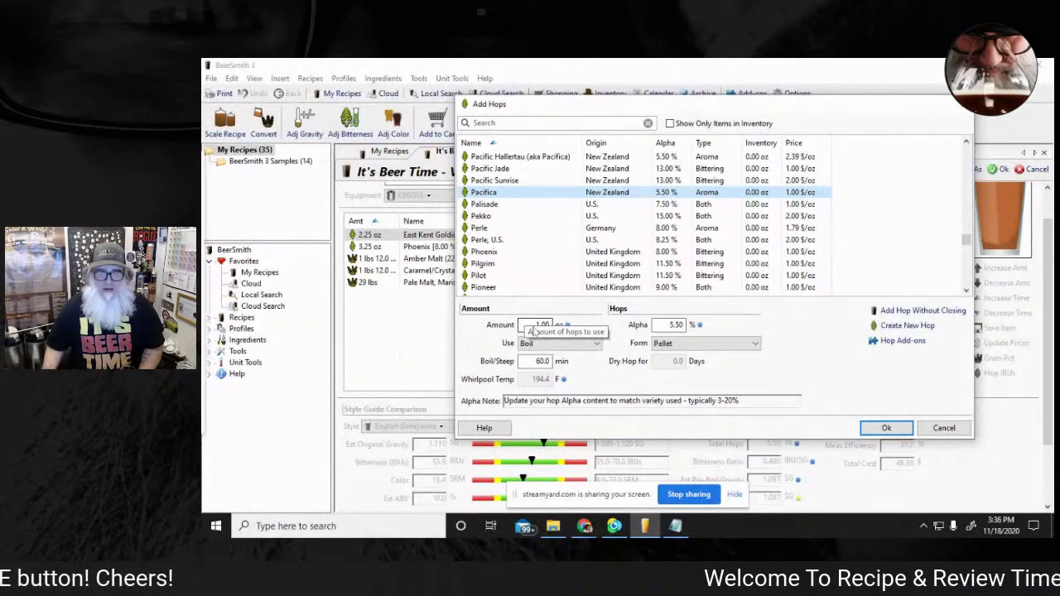
pyautogui.moveTo(528, 324); pyautogui.dragTo(567, 326)
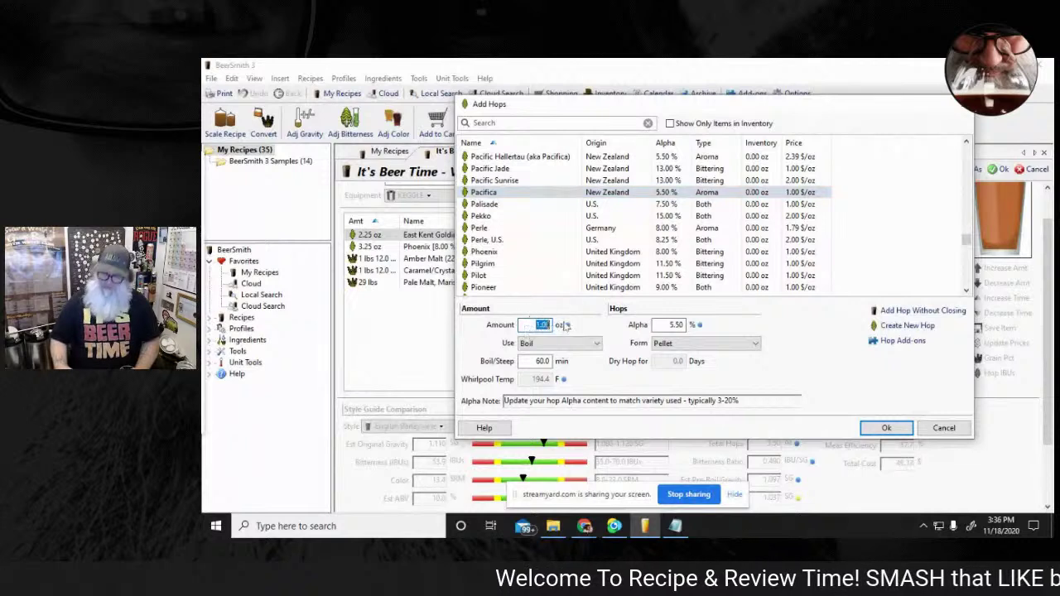
pyautogui.write('2.5')
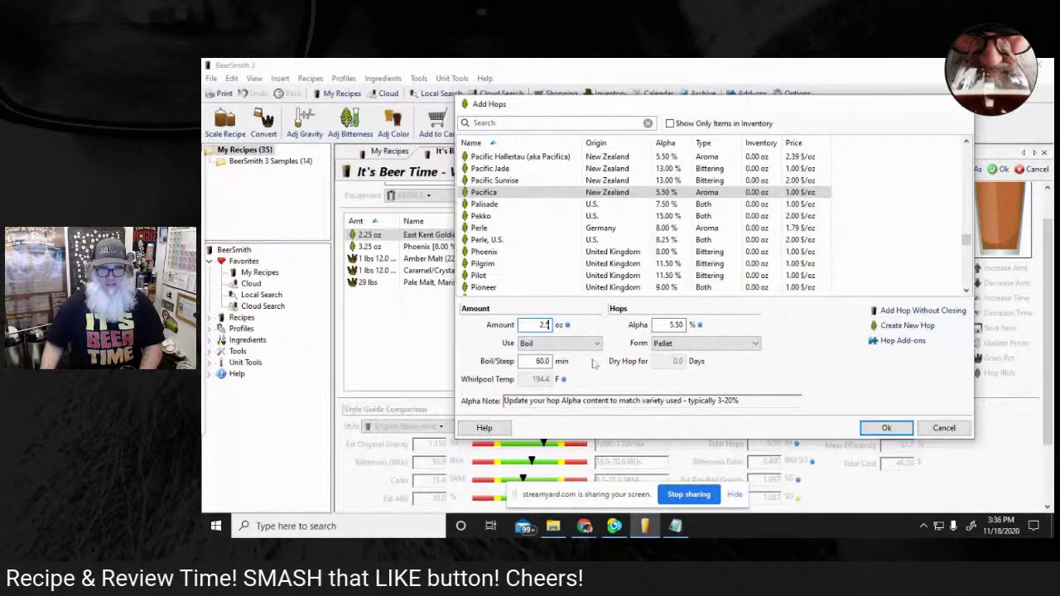
pyautogui.click(534, 362)
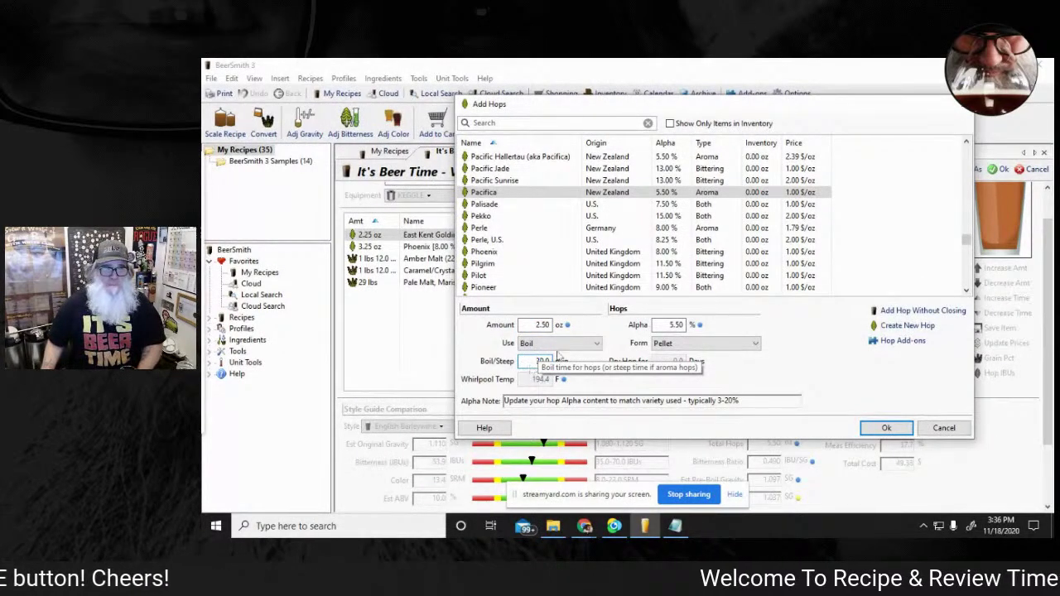
pyautogui.write('3')
pyautogui.moveTo(599, 110); pyautogui.dragTo(533, 124)
pyautogui.doubleClick(492, 373)
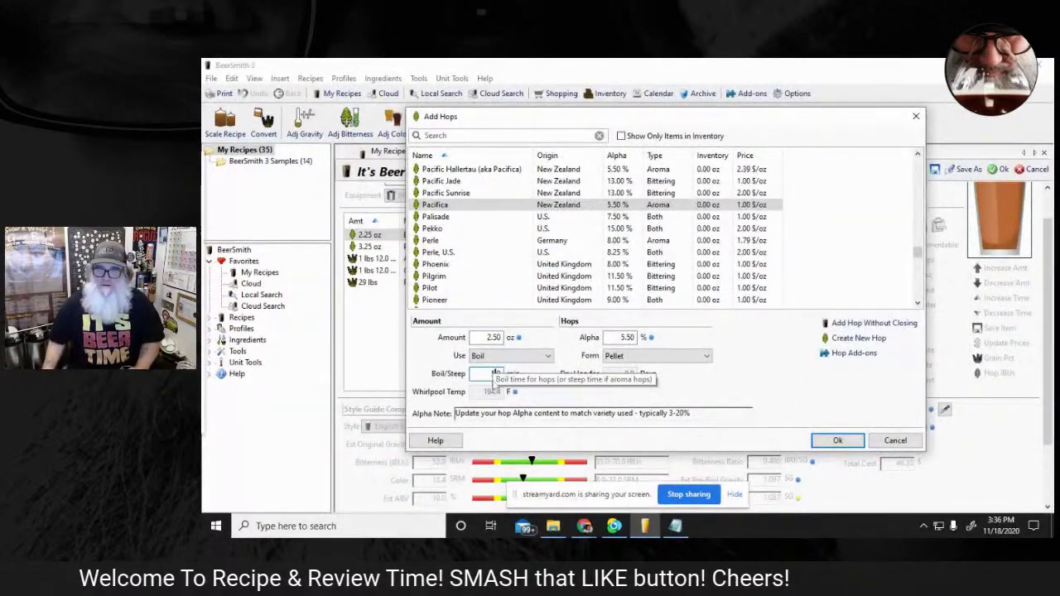
pyautogui.click(835, 441)
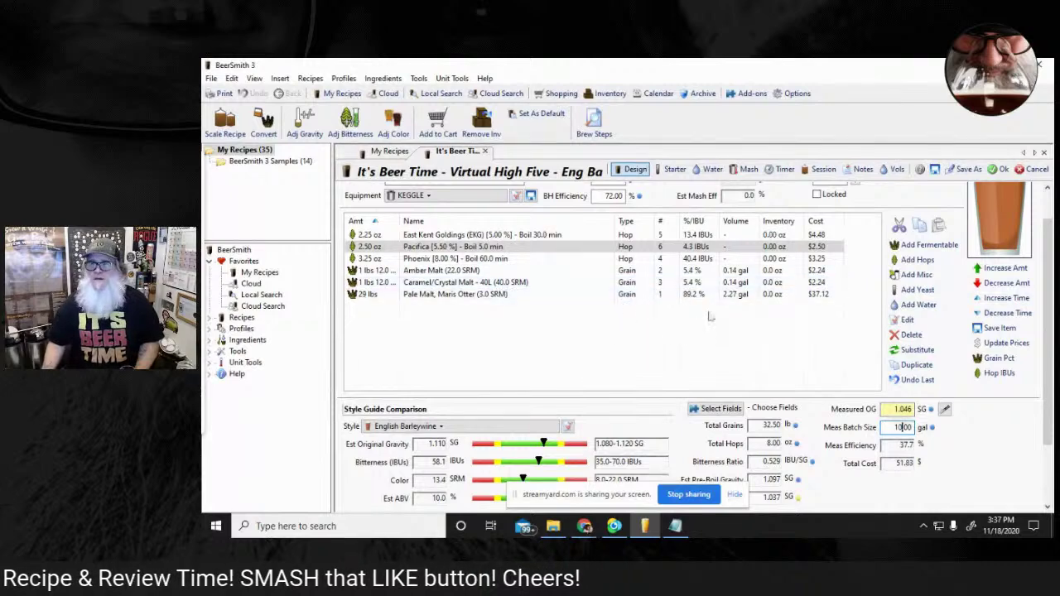
# Add 1.00 tsp of Irish Moss to the recipe as a boil fining.
pyautogui.click(915, 275)
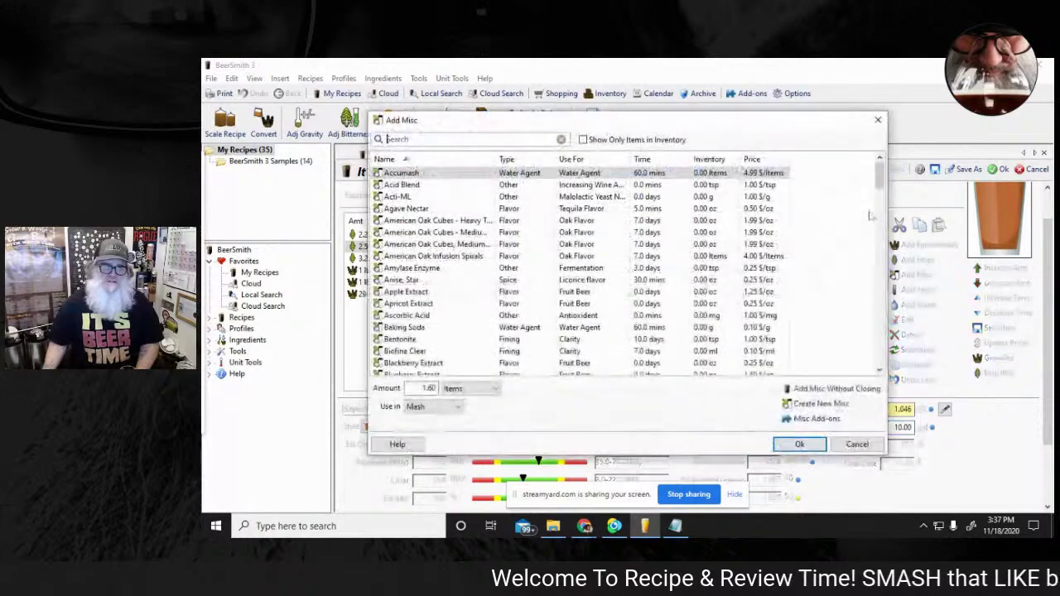
pyautogui.moveTo(879, 175); pyautogui.dragTo(886, 270)
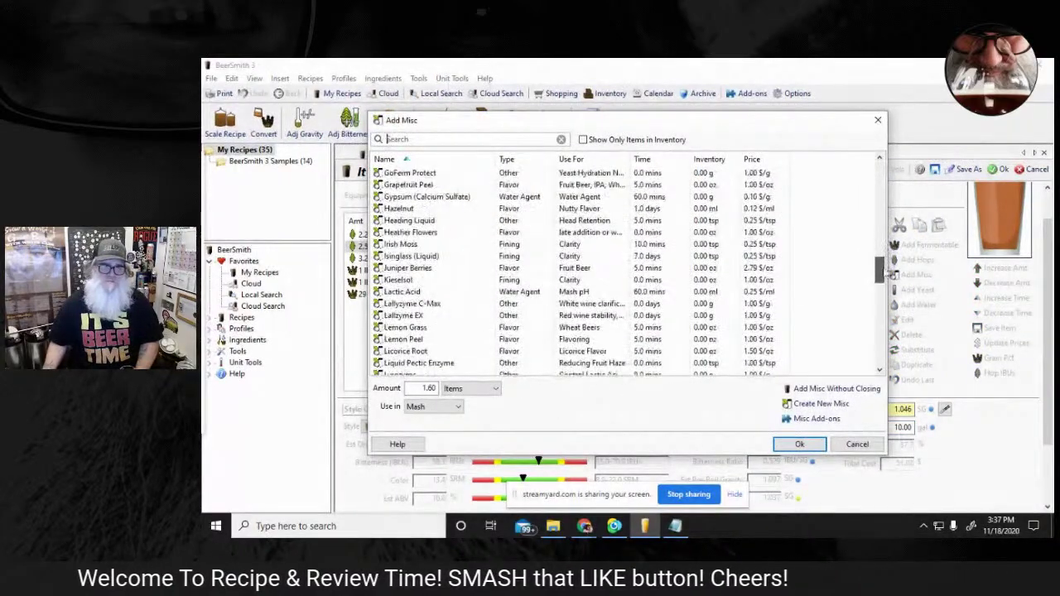
pyautogui.click(401, 245)
pyautogui.doubleClick(429, 388)
pyautogui.write('1.')
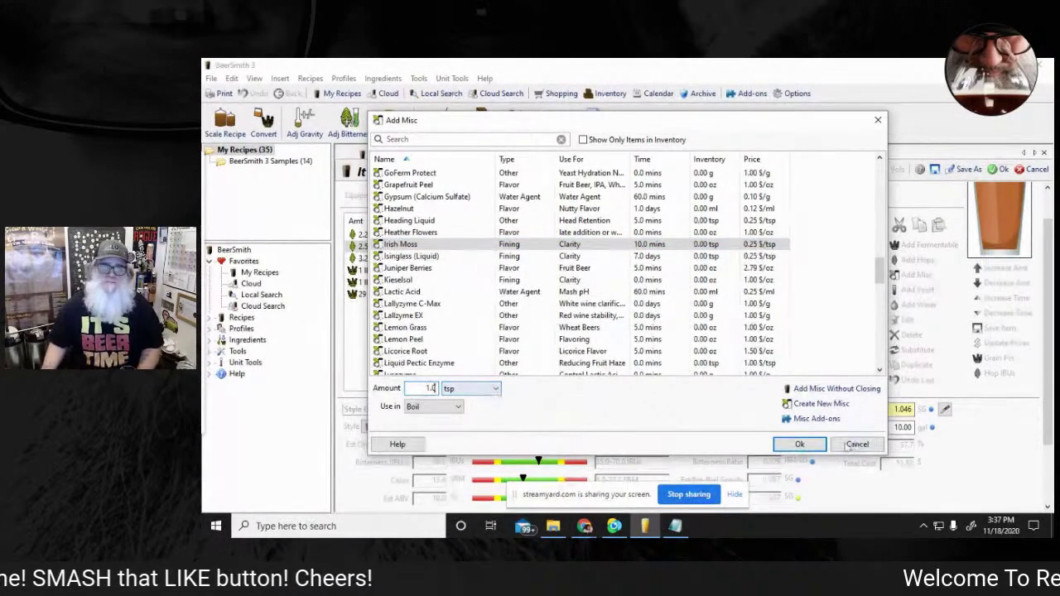
pyautogui.click(800, 444)
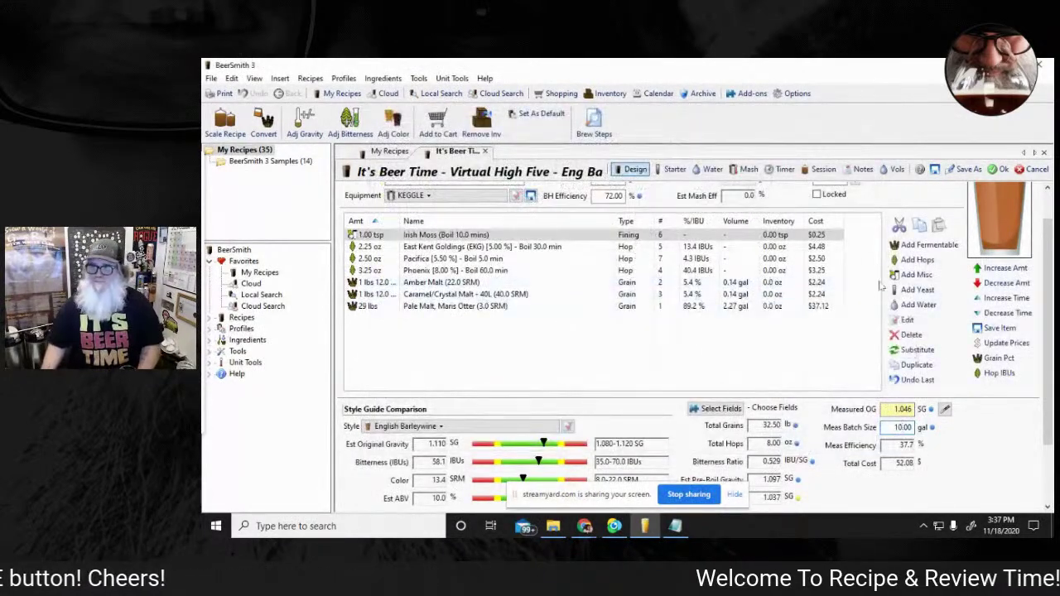
# Add 2.0 packages of London Ale Yeast (Wyeast Labs 1028) to the recipe.
pyautogui.click(911, 290)
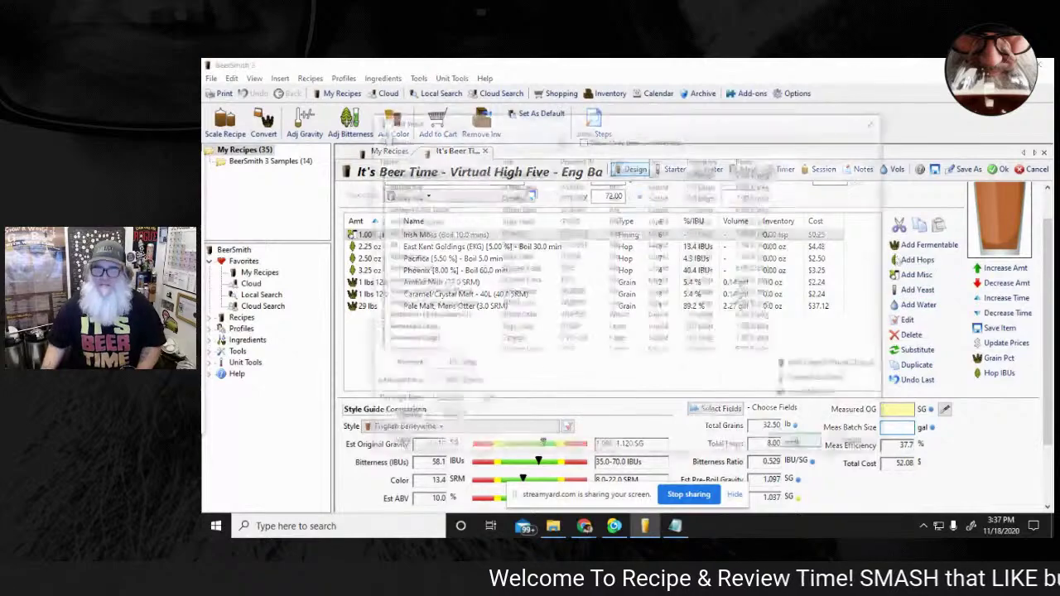
pyautogui.moveTo(880, 170); pyautogui.dragTo(888, 278)
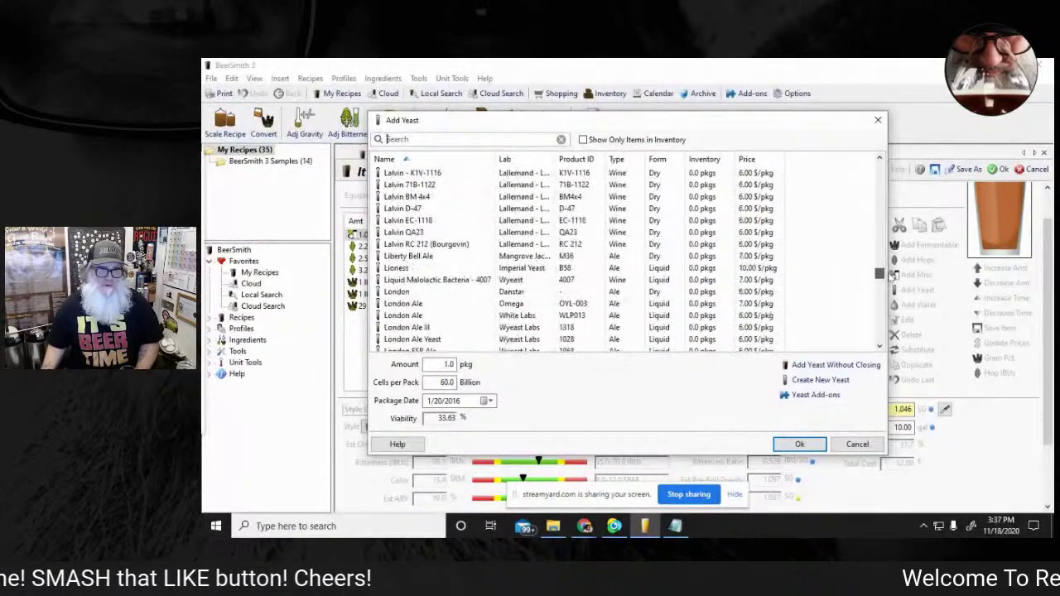
pyautogui.moveTo(432, 309)
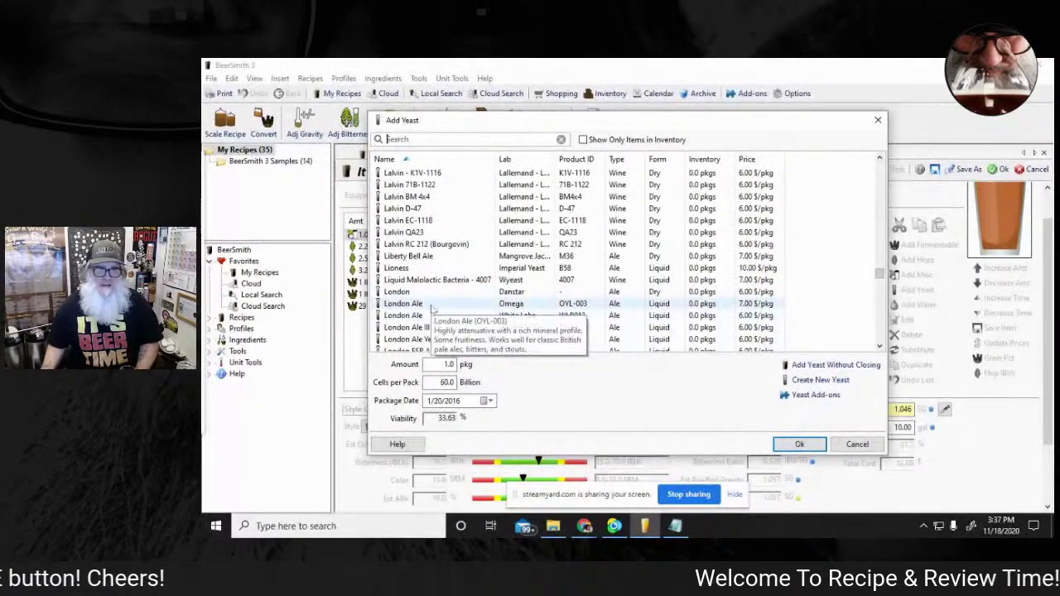
pyautogui.scroll(-1, 431, 307)
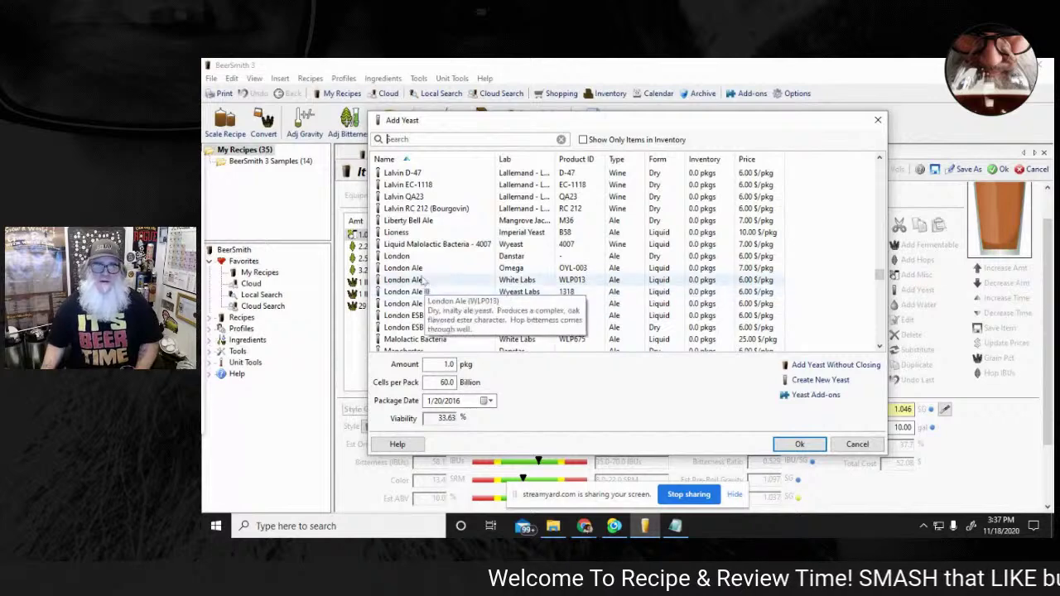
pyautogui.moveTo(452, 275)
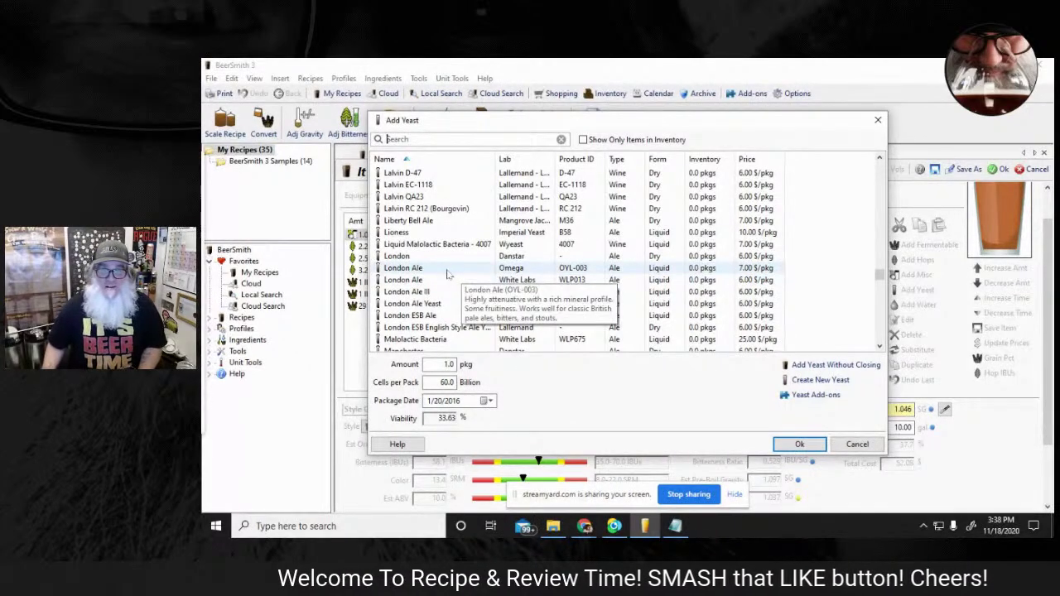
pyautogui.moveTo(536, 323)
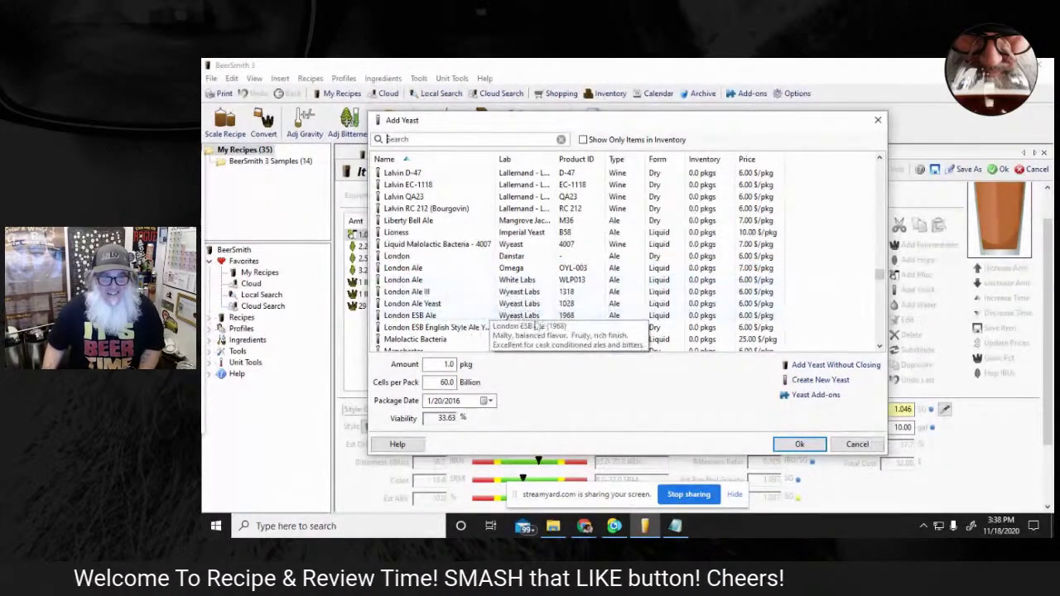
pyautogui.moveTo(432, 331)
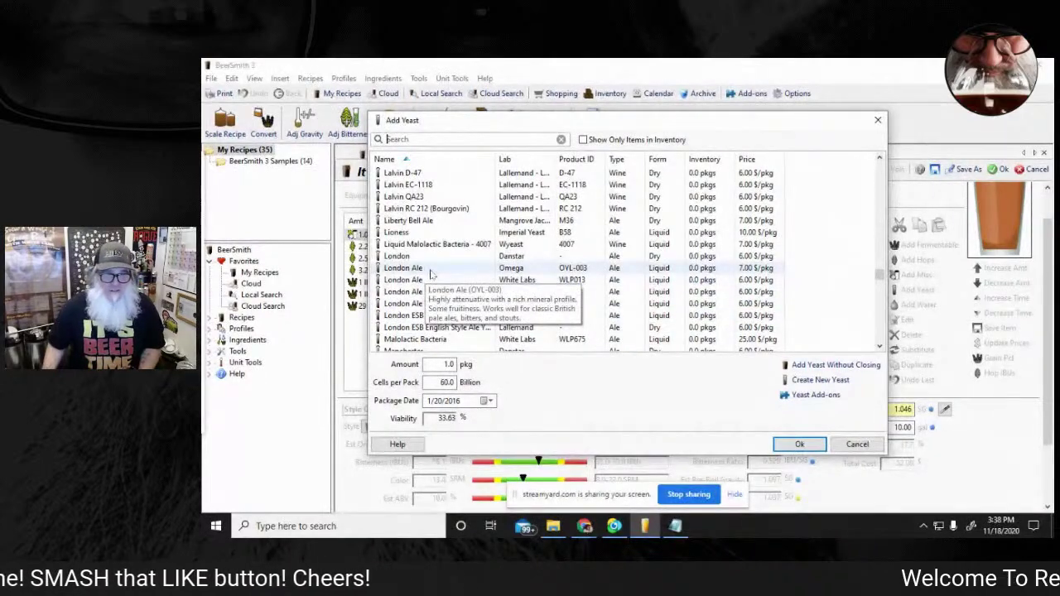
pyautogui.scroll(-1, 432, 277)
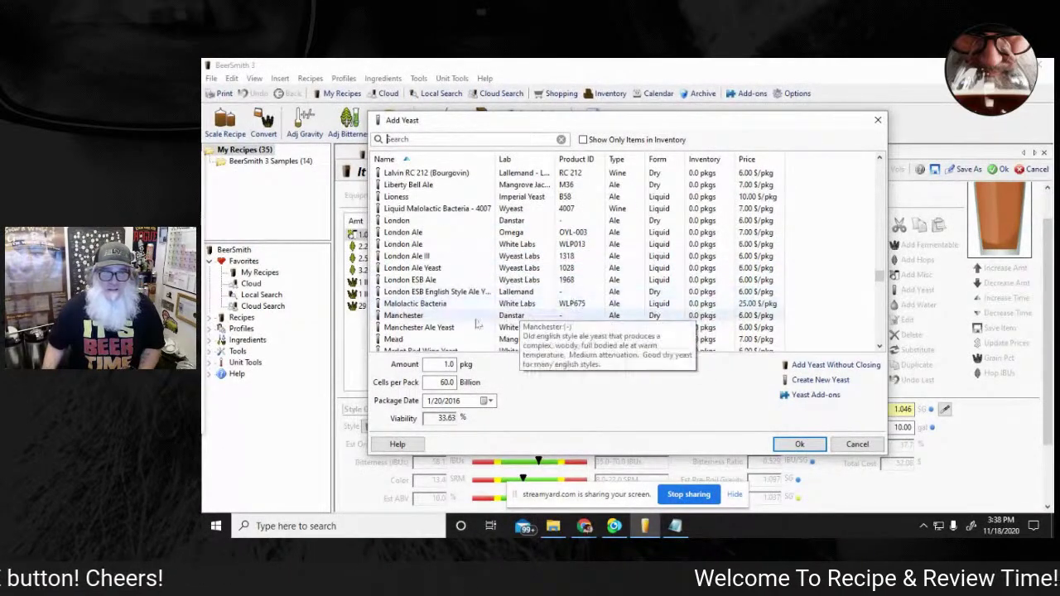
pyautogui.moveTo(420, 249)
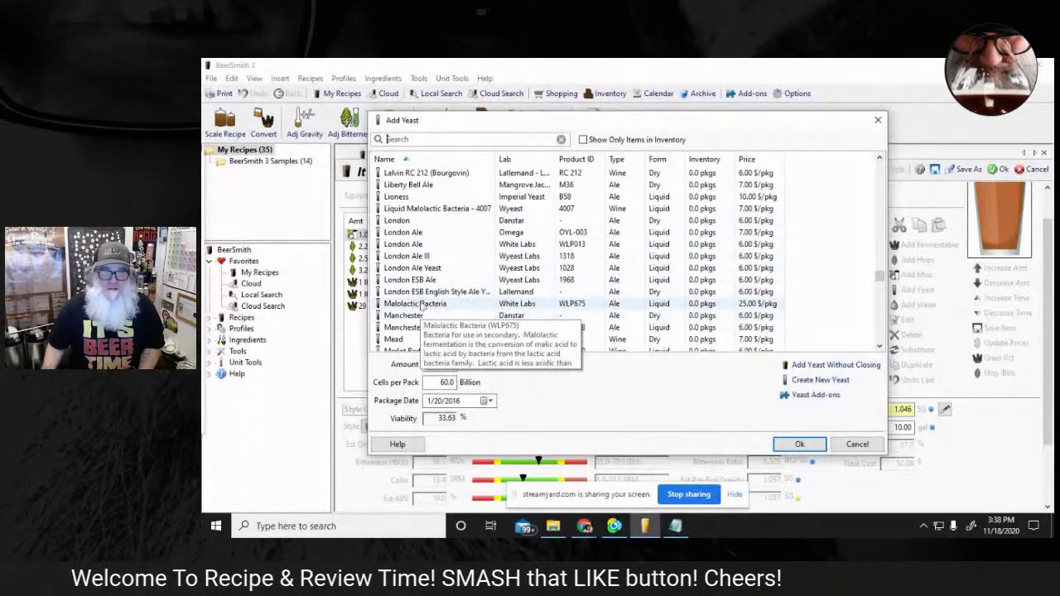
pyautogui.click(418, 267)
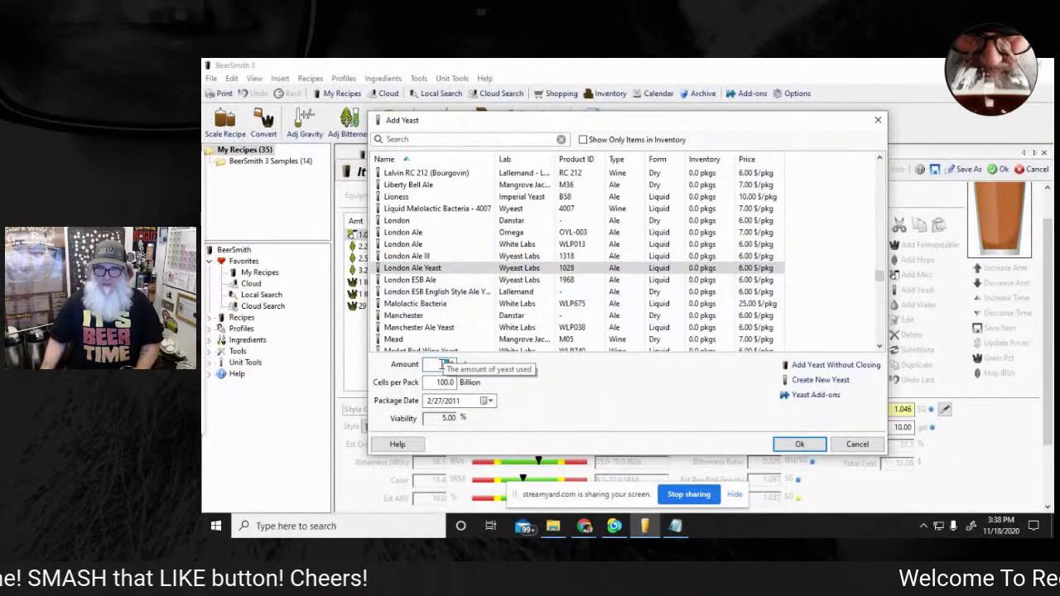
pyautogui.click(797, 444)
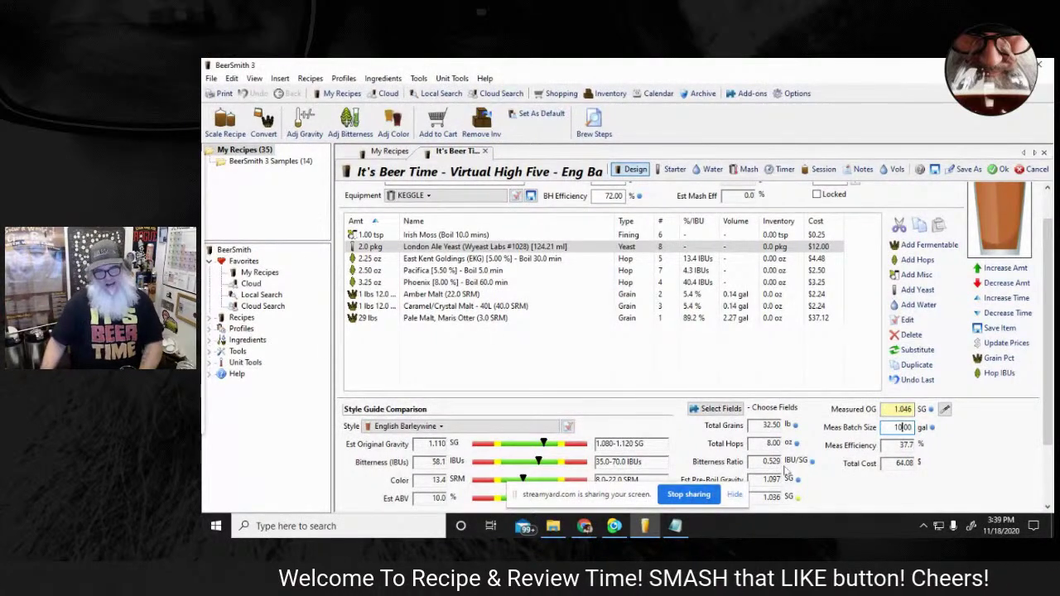
# Set the recipe's measured original gravity to 1.110 SG and the measured batch size to 8.00 gal.
pyautogui.scroll(-1, 750, 473)
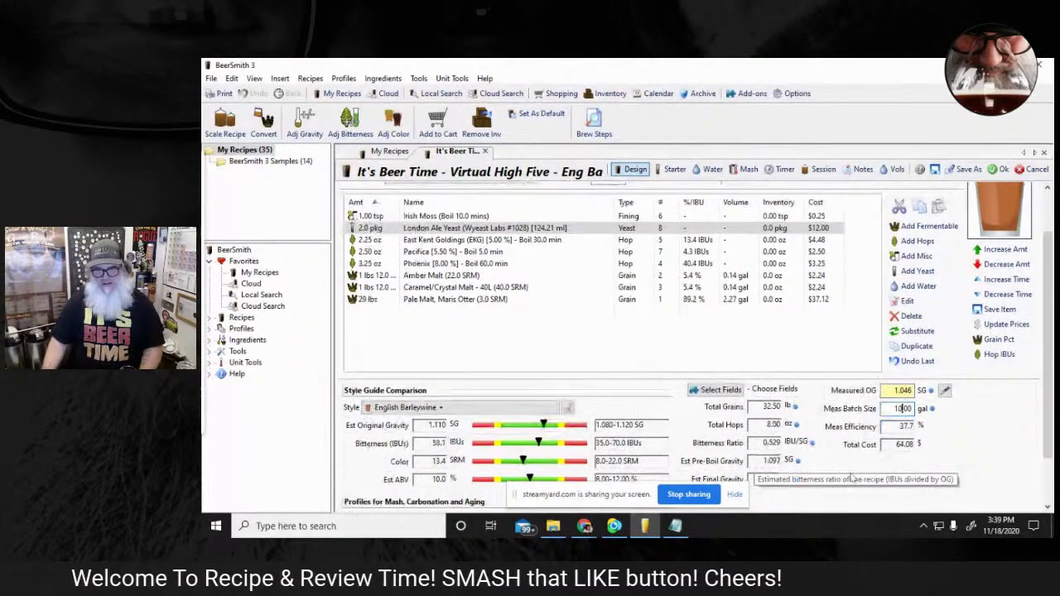
pyautogui.click(738, 495)
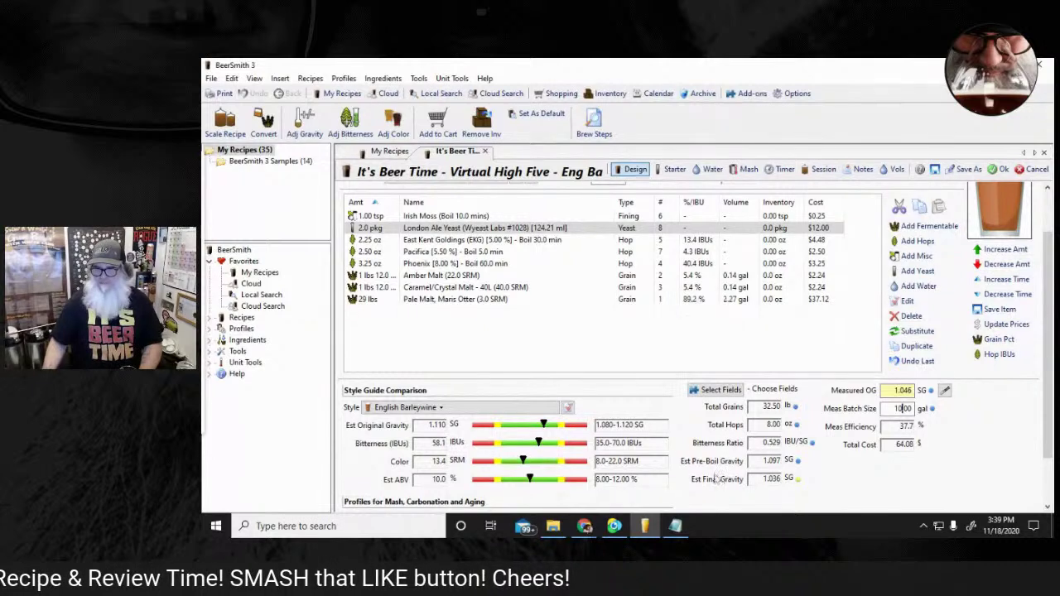
pyautogui.doubleClick(901, 391)
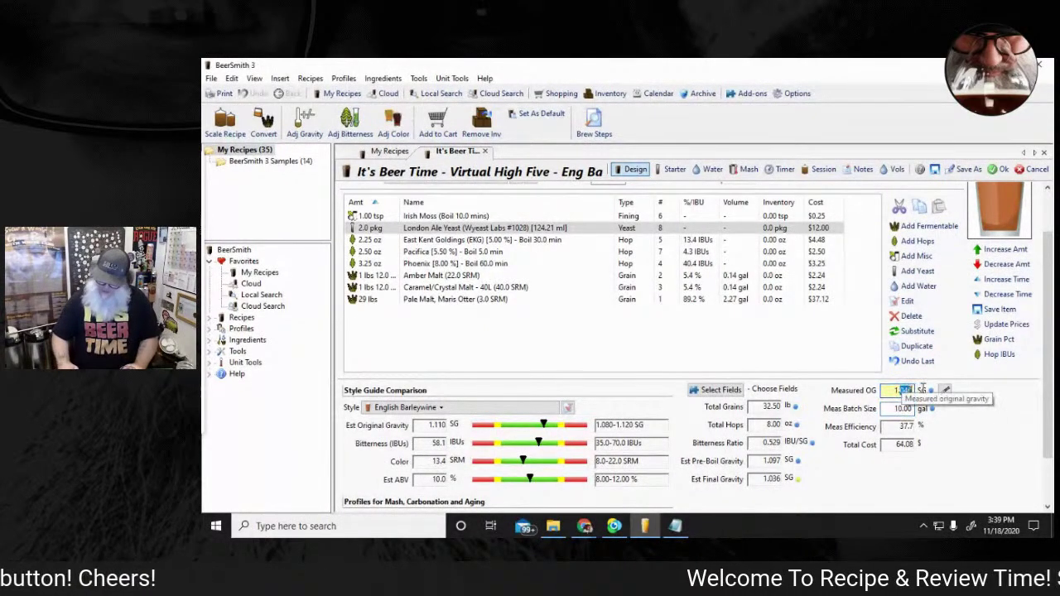
pyautogui.write('1.11')
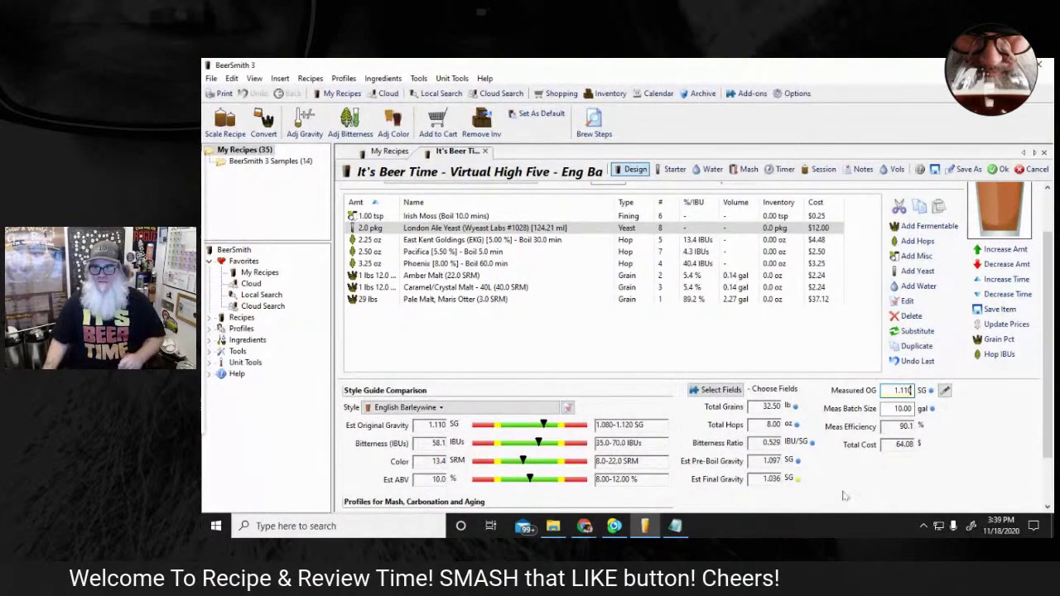
pyautogui.click(896, 408)
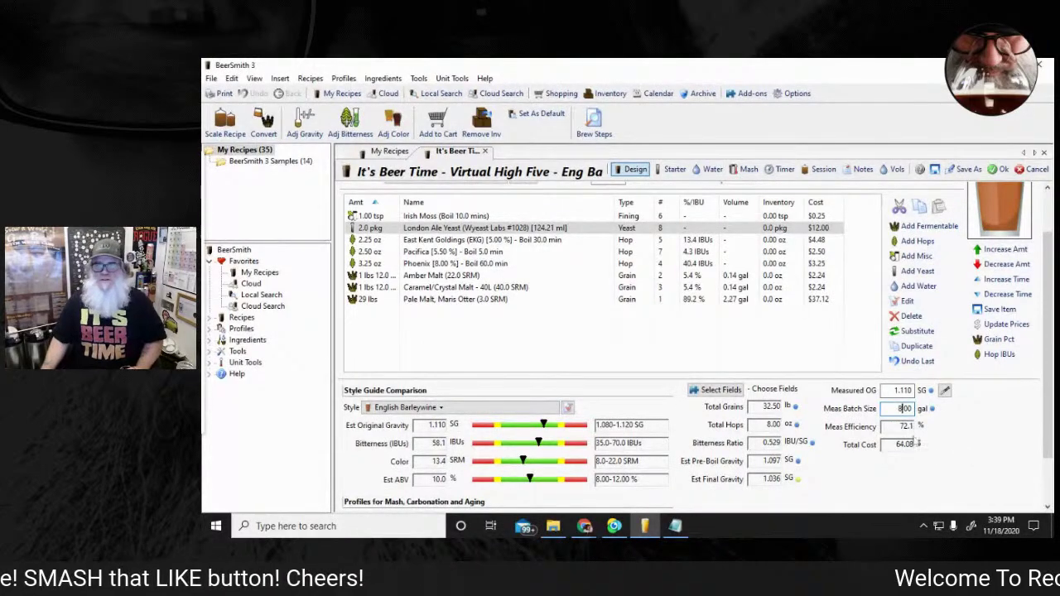
# Save and close the barleywine recipe, and look through its report in the recipe list.
pyautogui.scroll(2, 882, 447)
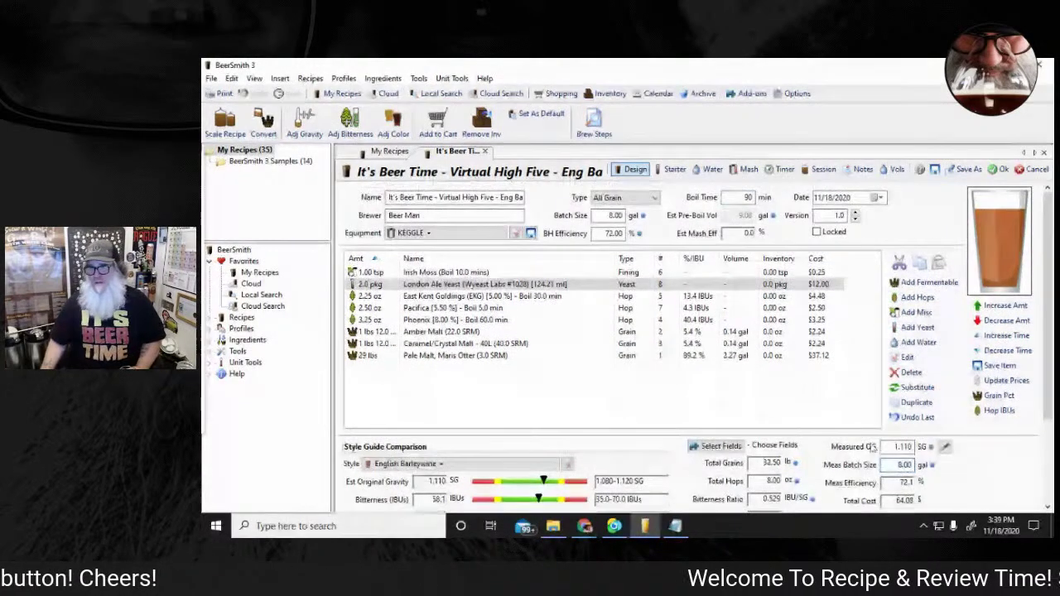
pyautogui.click(1000, 169)
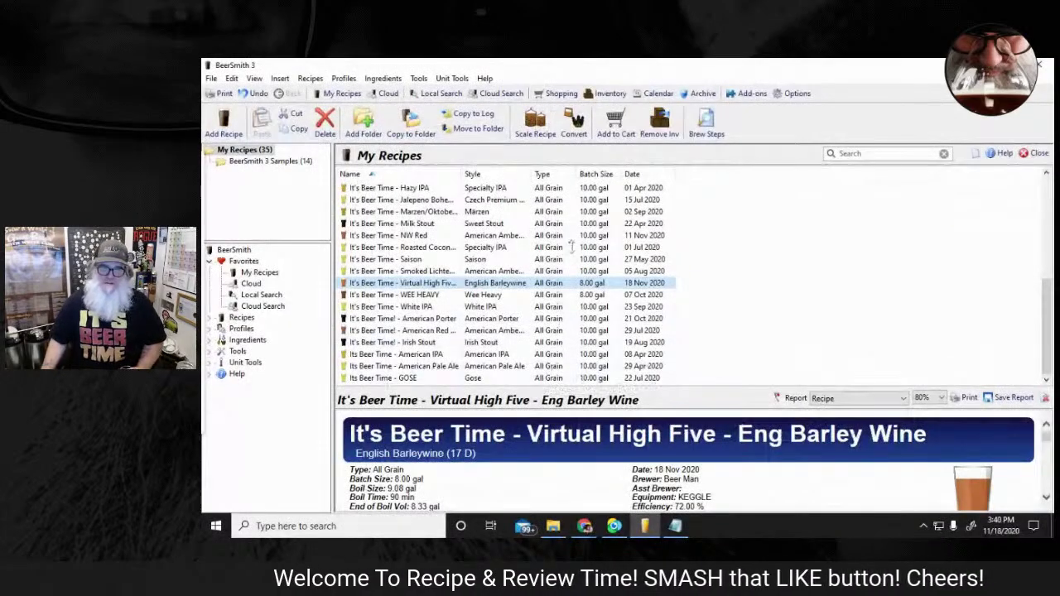
pyautogui.scroll(-10, 589, 264)
pyautogui.scroll(10, 636, 384)
pyautogui.scroll(-8, 636, 385)
pyautogui.scroll(10, 636, 385)
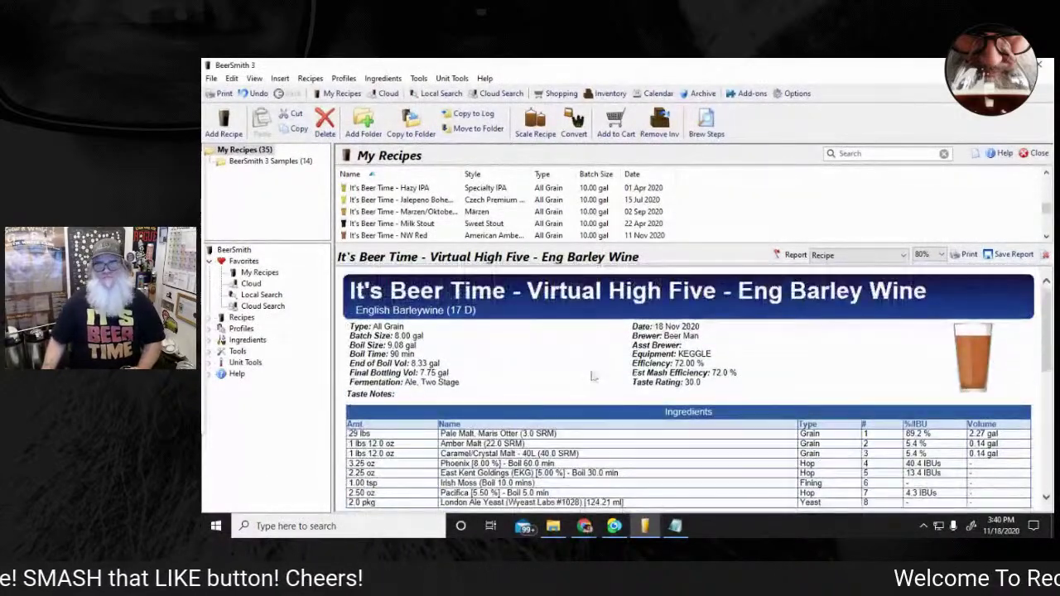